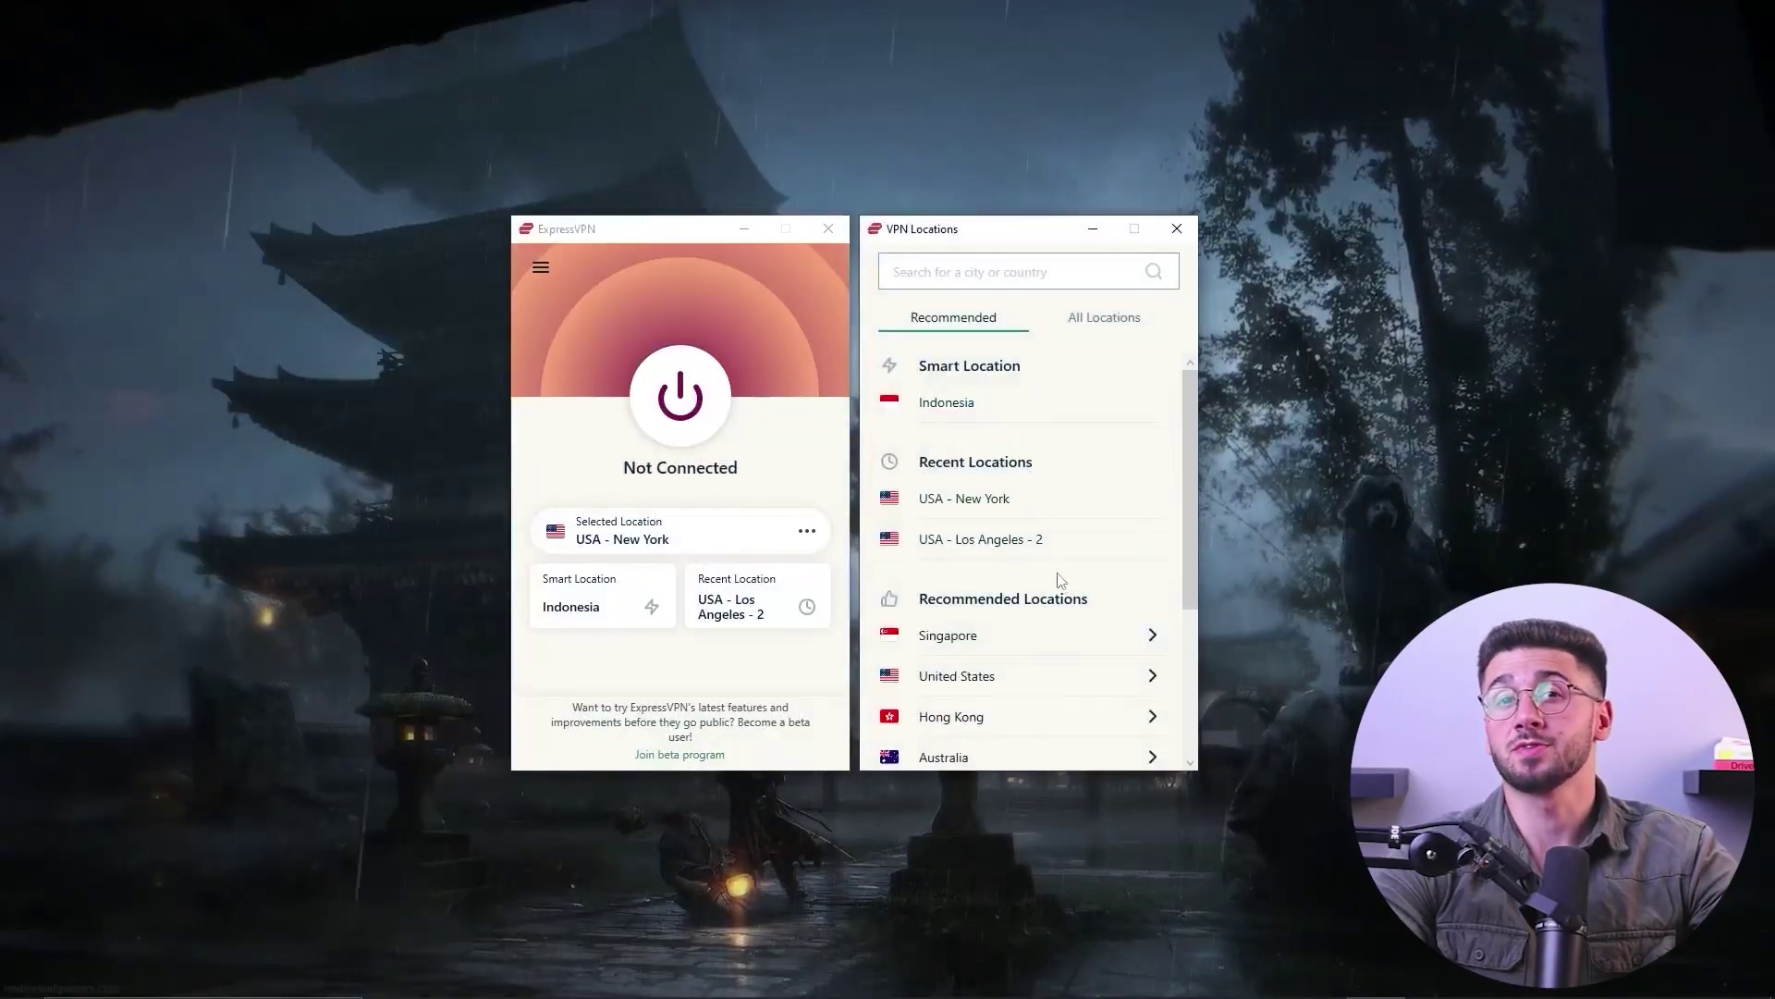
- Switch VPN Locations to the All Locations tab and scroll through the Americas country list
scroll(1063, 589, "down", 2)
scroll(1062, 596, "down", 2)
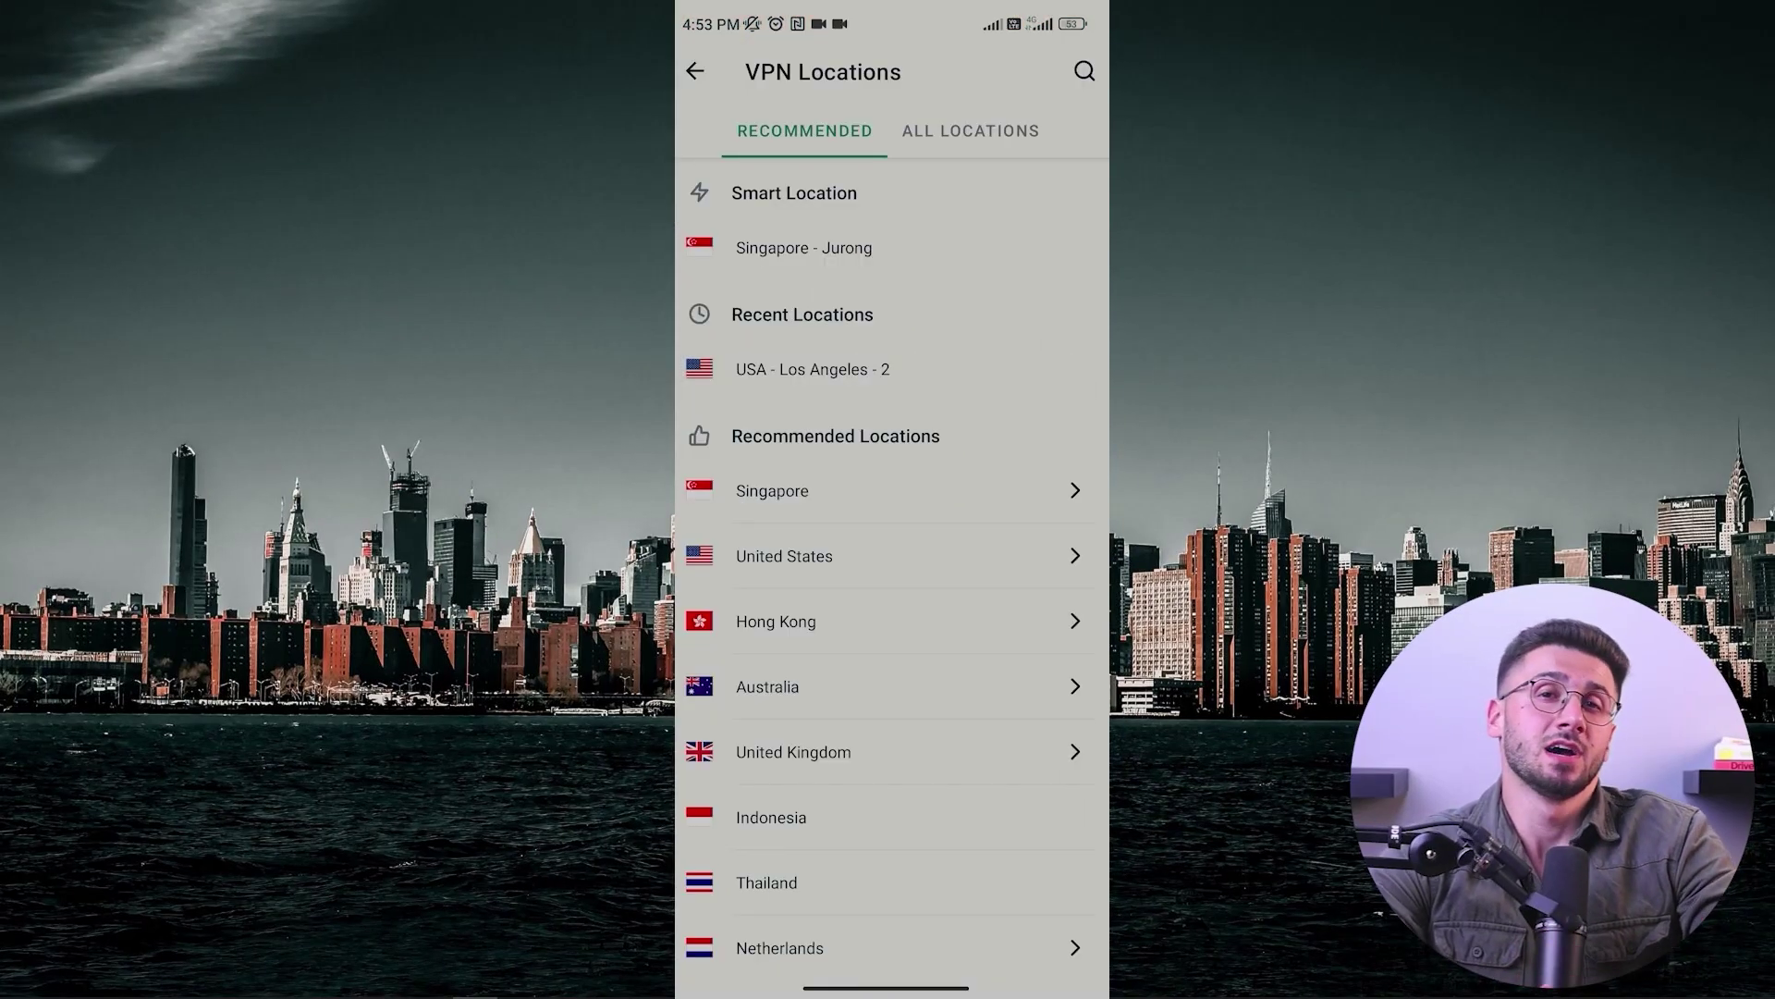
left_click(971, 130)
scroll(892, 555, "down", 5)
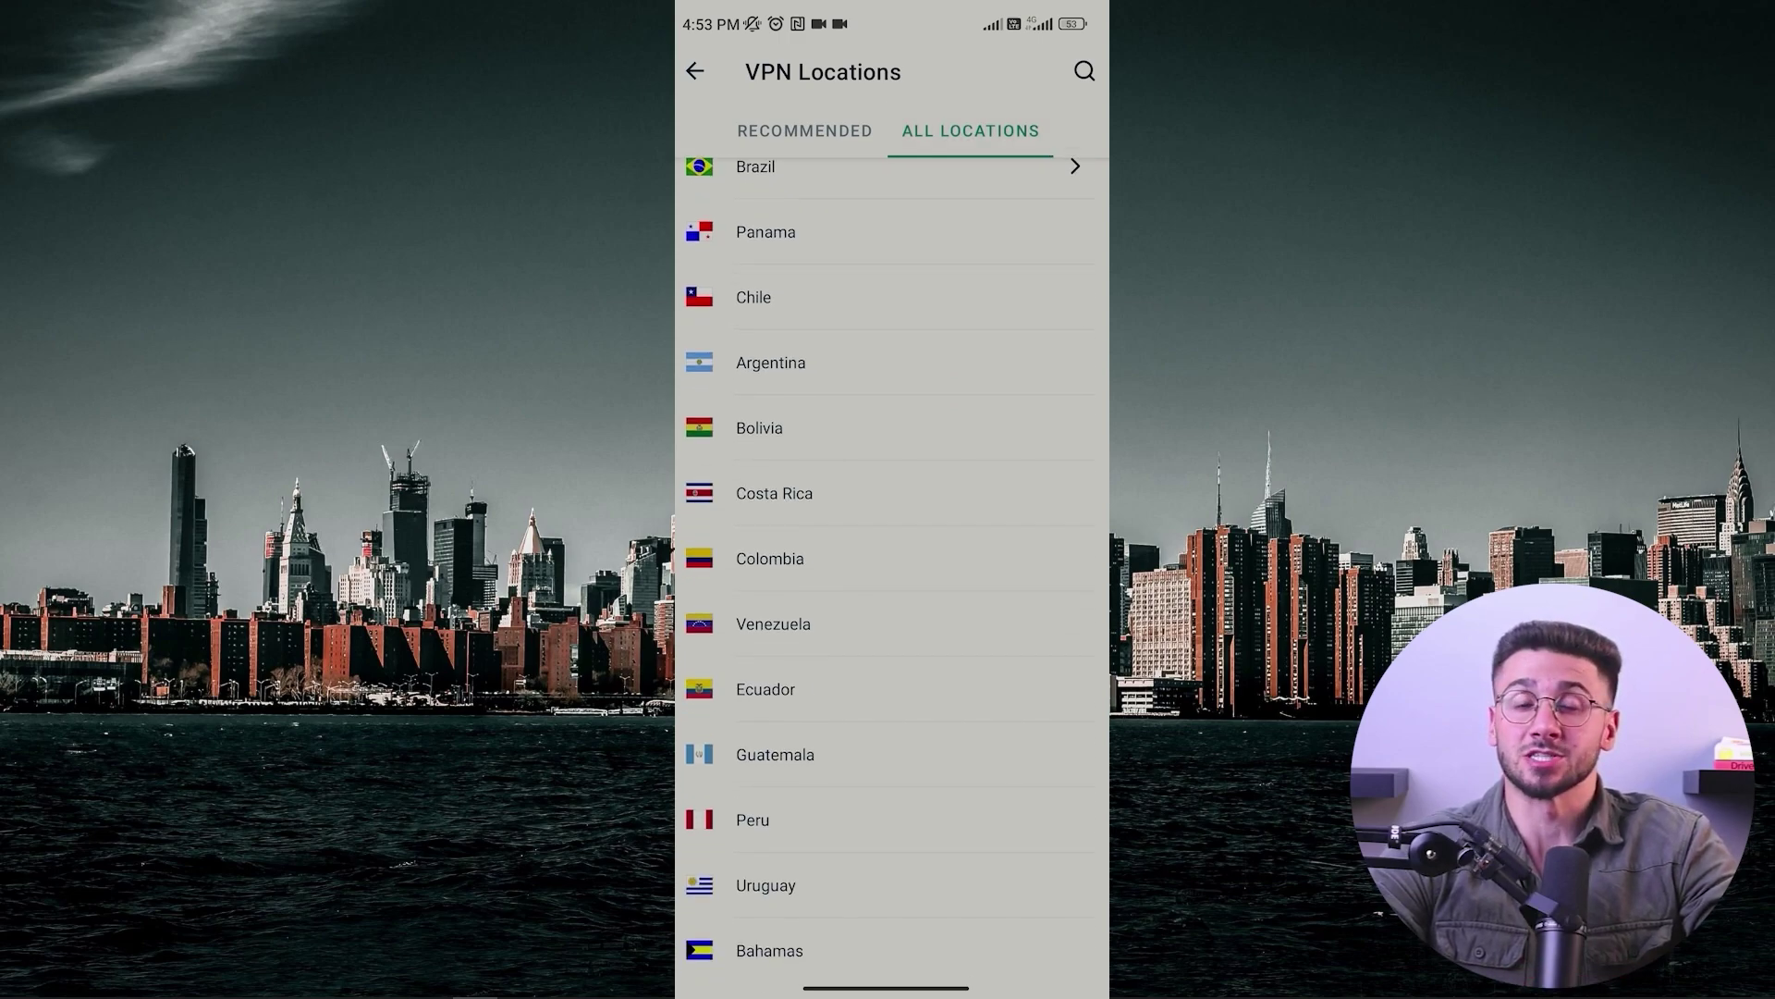
scroll(893, 555, "up", 3)
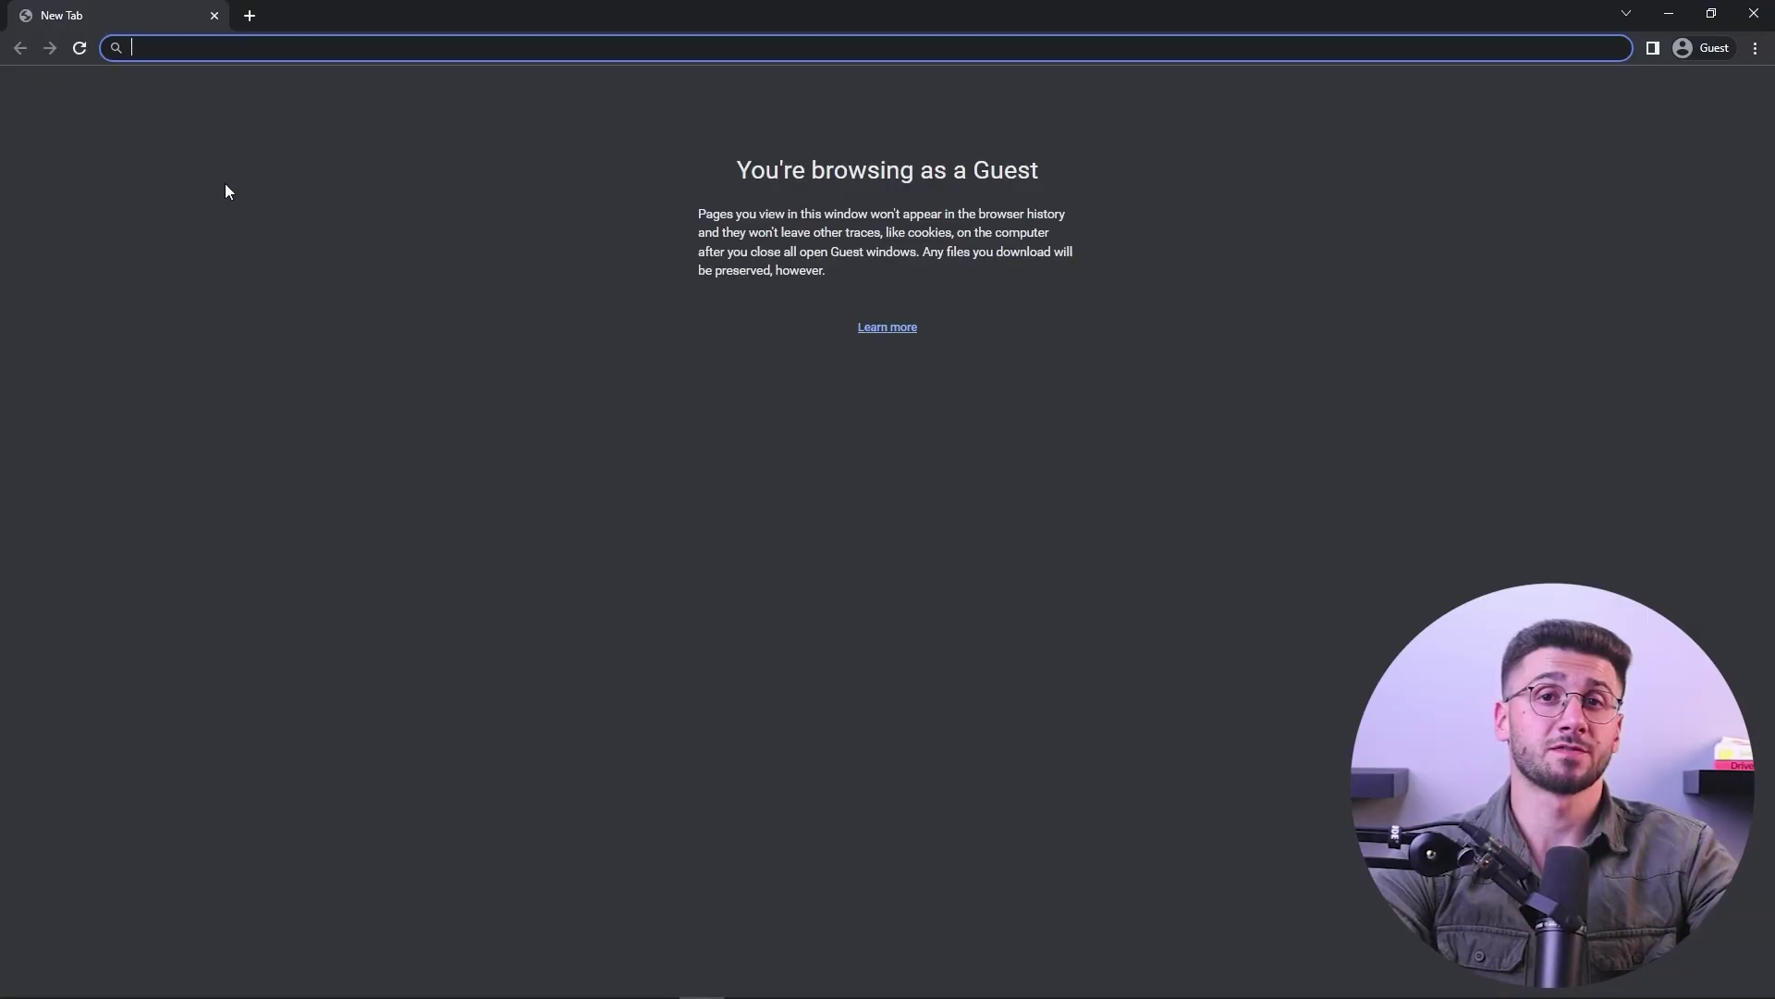
- Load Expressvpn.com in the new Chrome tab
type("E")
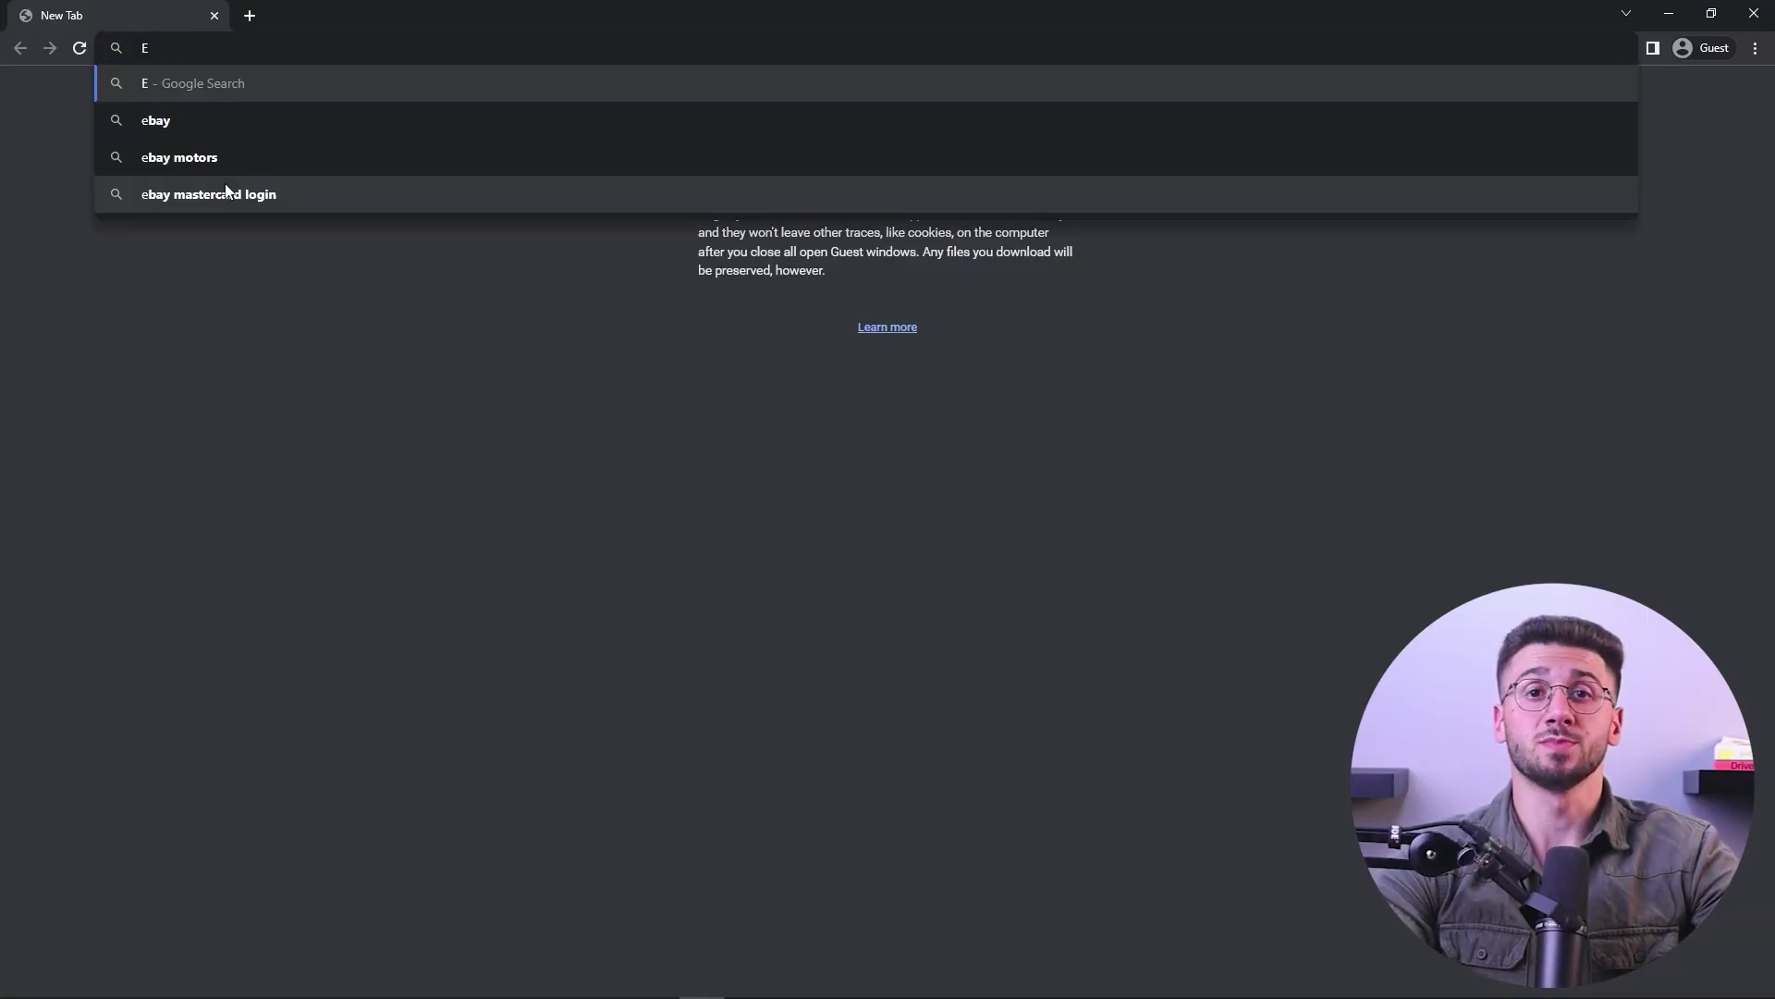
type("xpressvp")
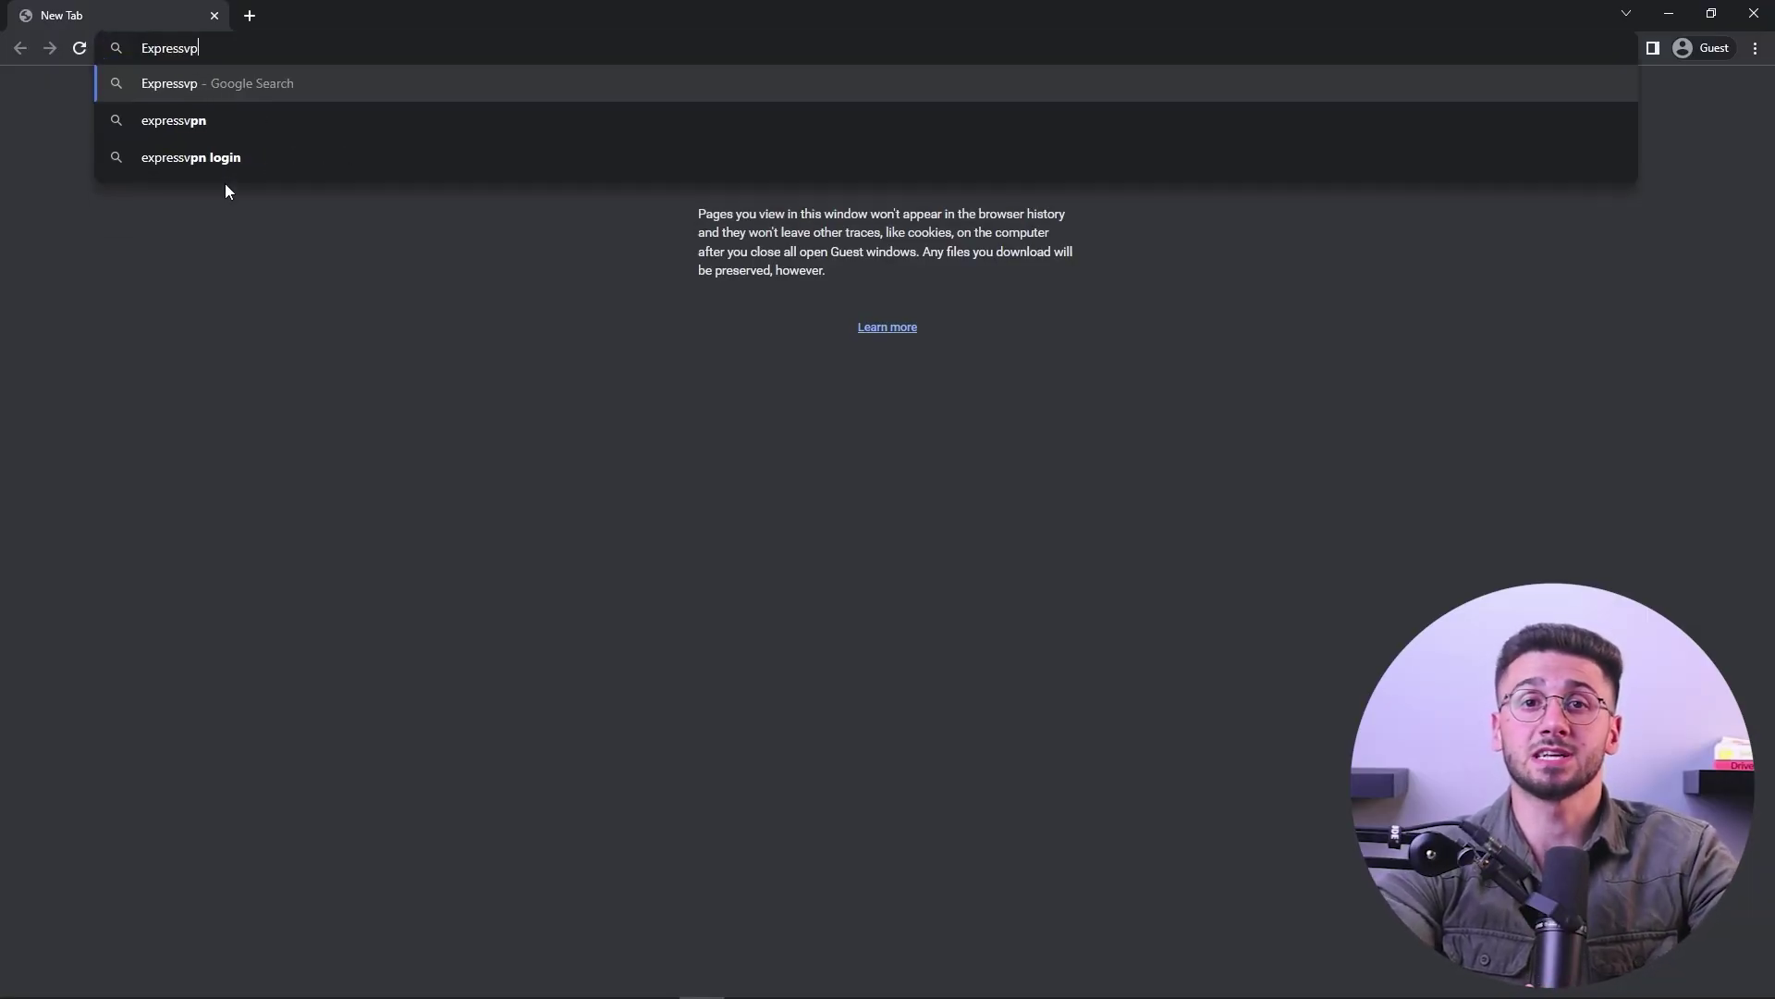
type("n.com")
key("Return")
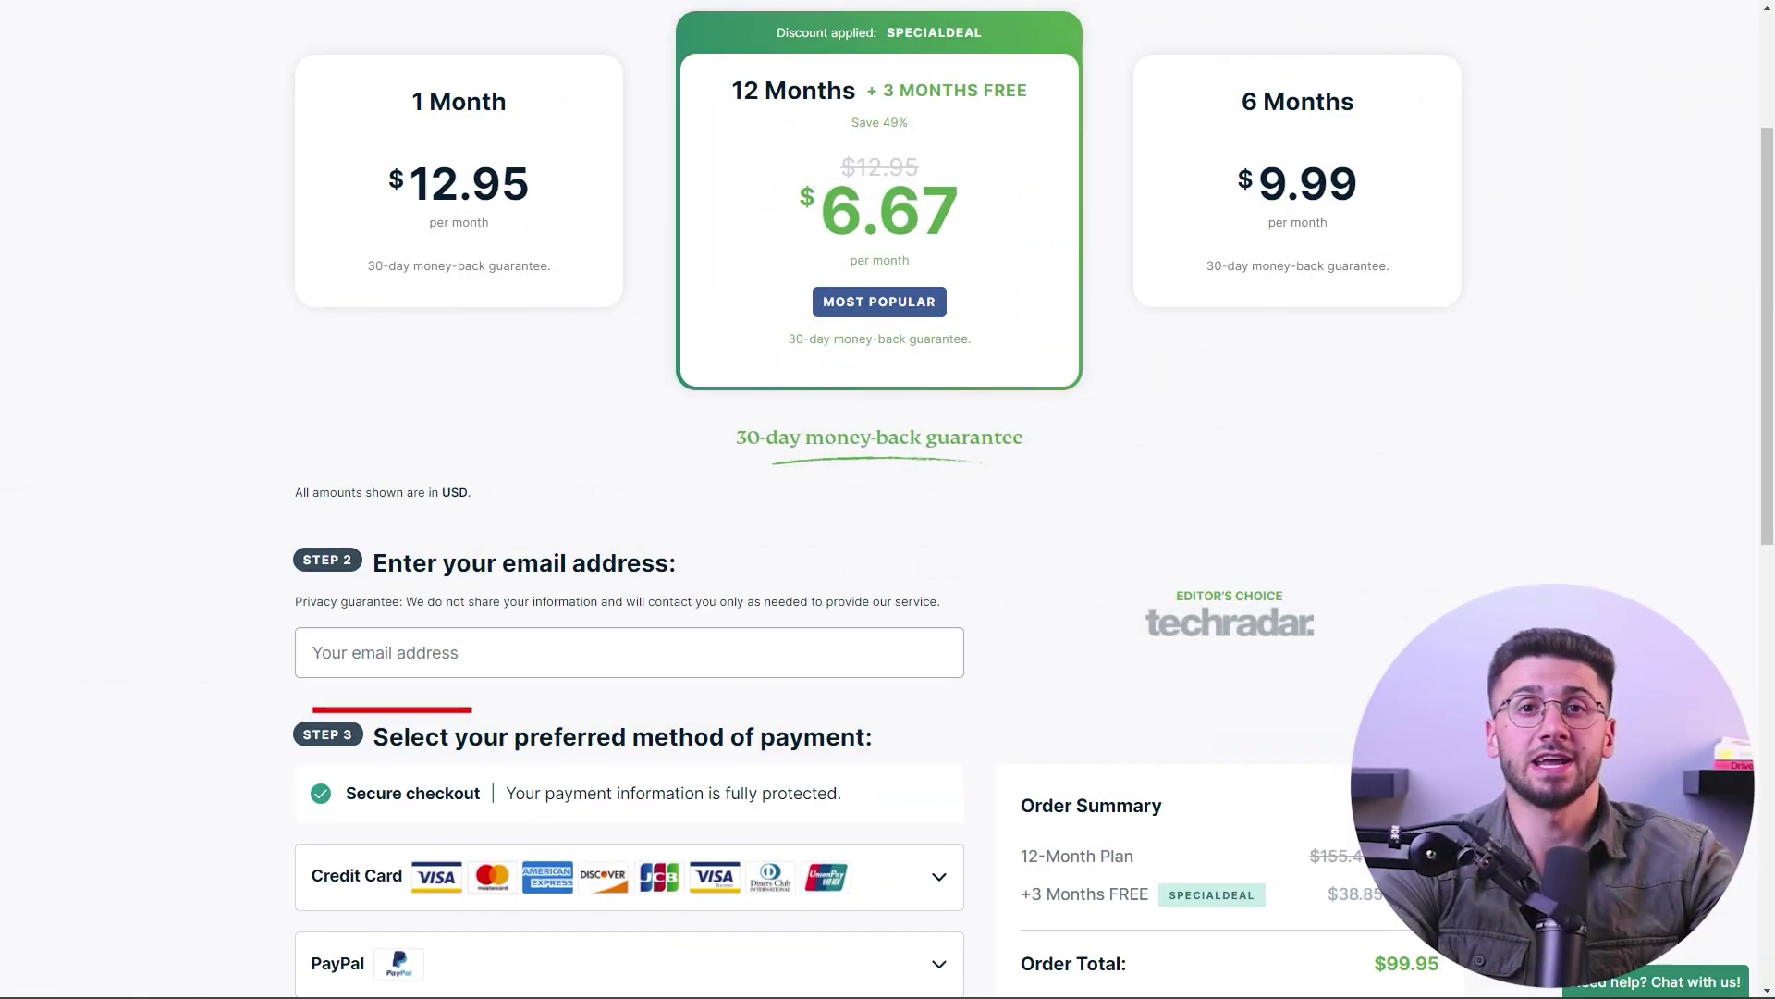
- Scroll down the ExpressVPN plans page toward the payment step
scroll(888, 499, "down", 3)
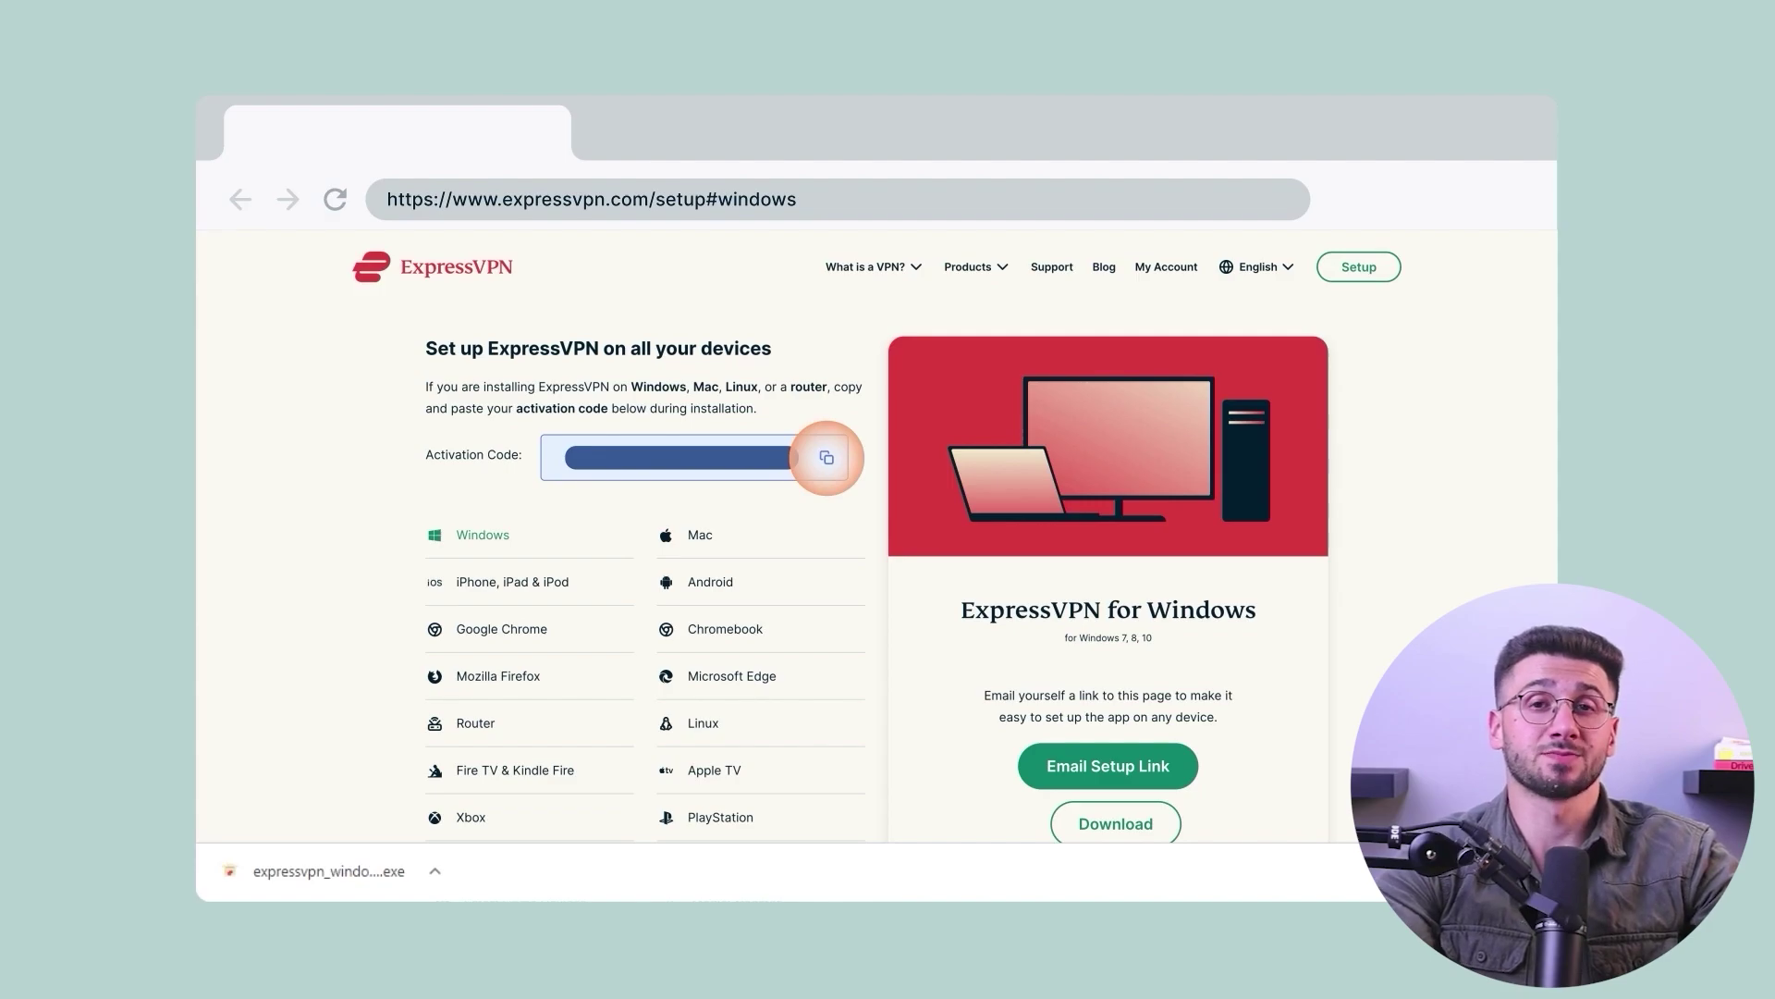
- Run the downloaded ExpressVPN installer, approving the permission prompts and finishing installation
left_click(301, 871)
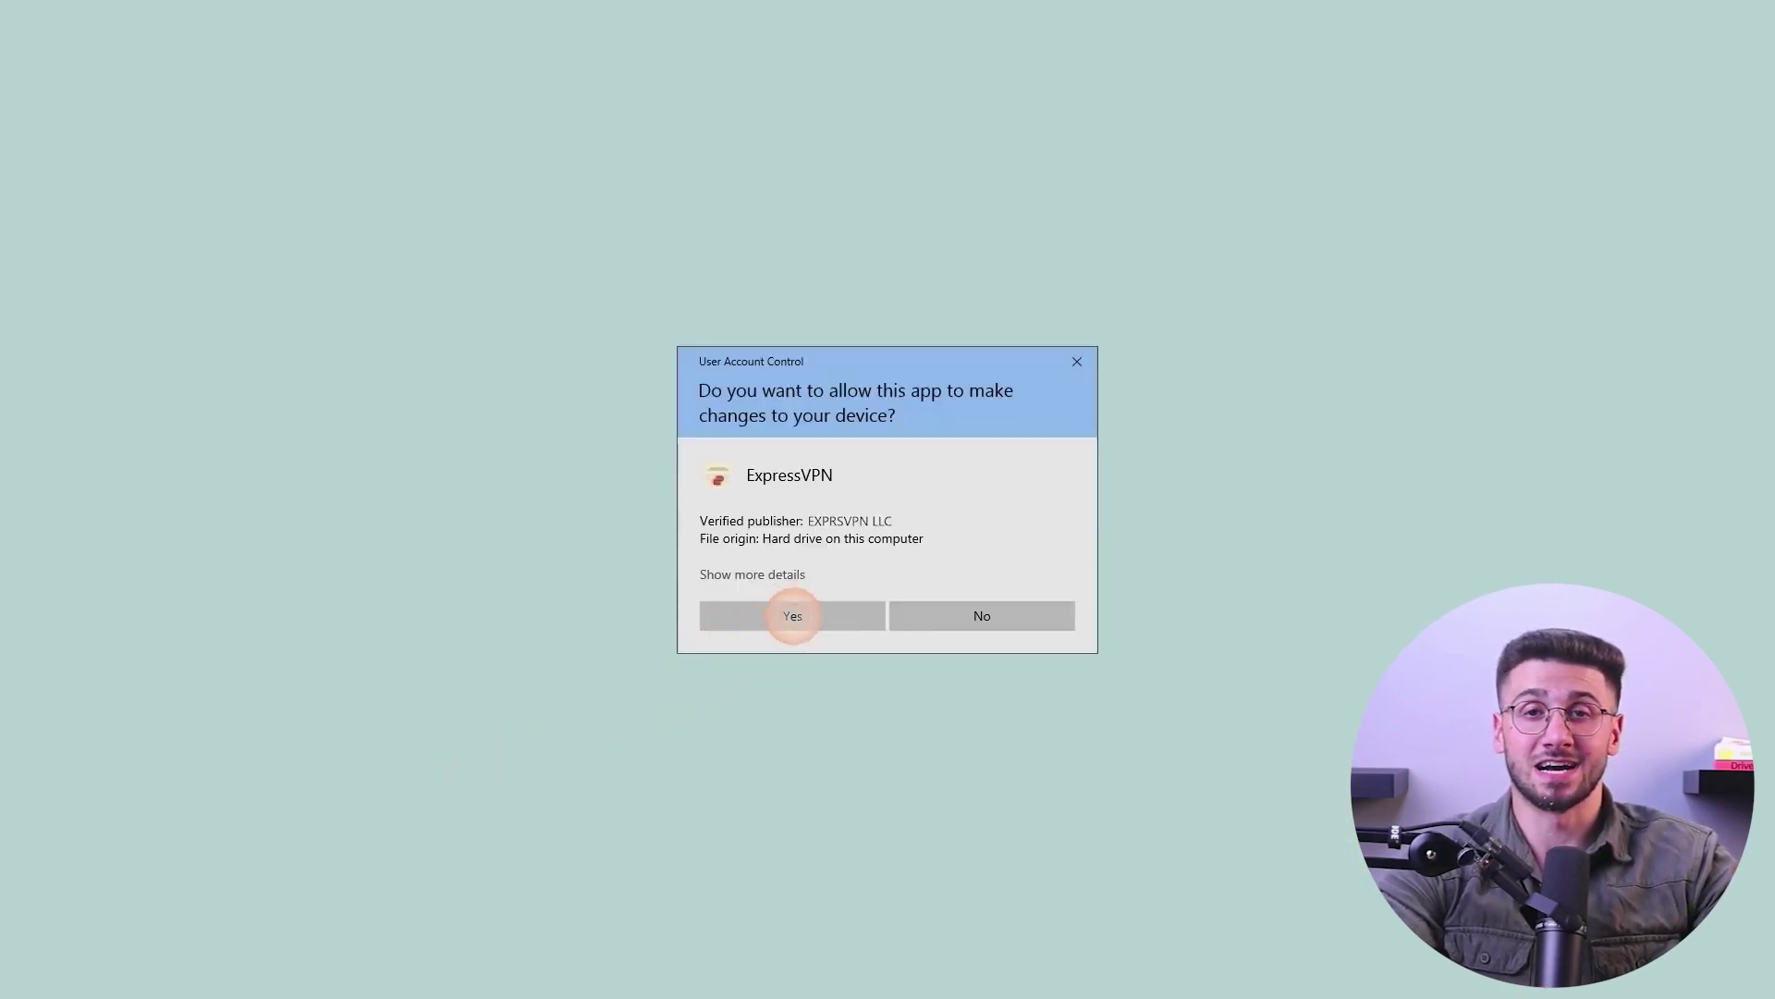
left_click(792, 615)
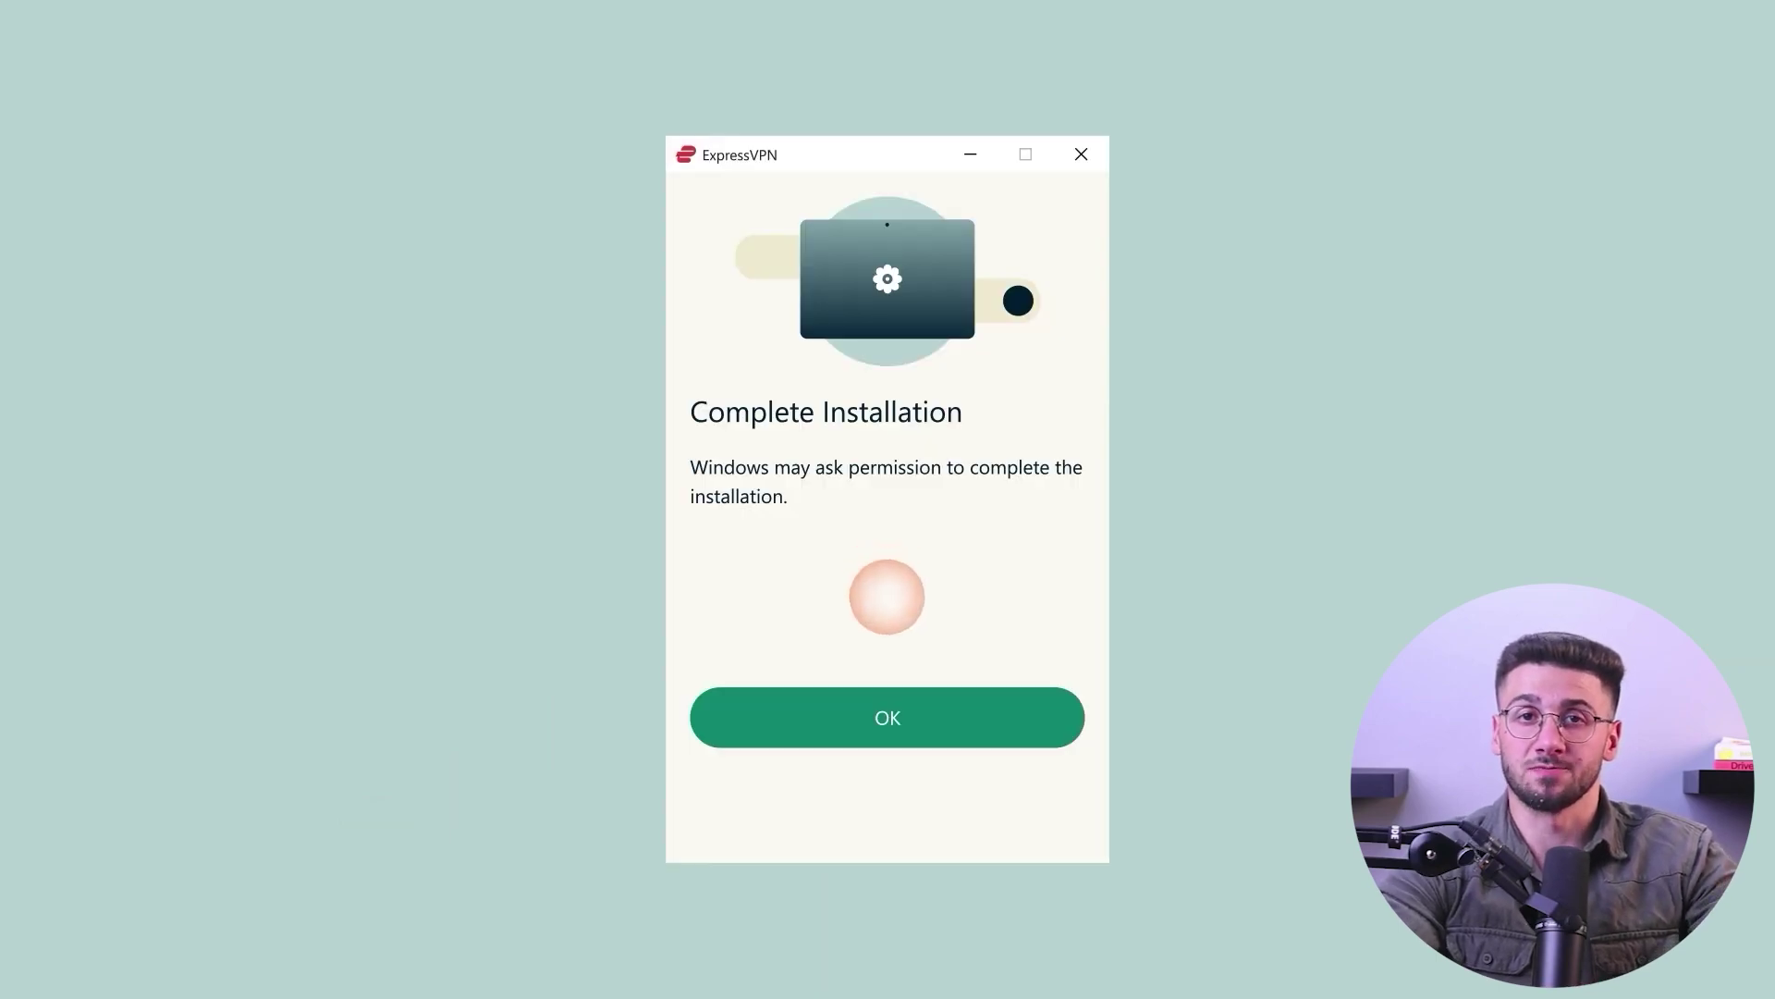
left_click(887, 717)
left_click(888, 717)
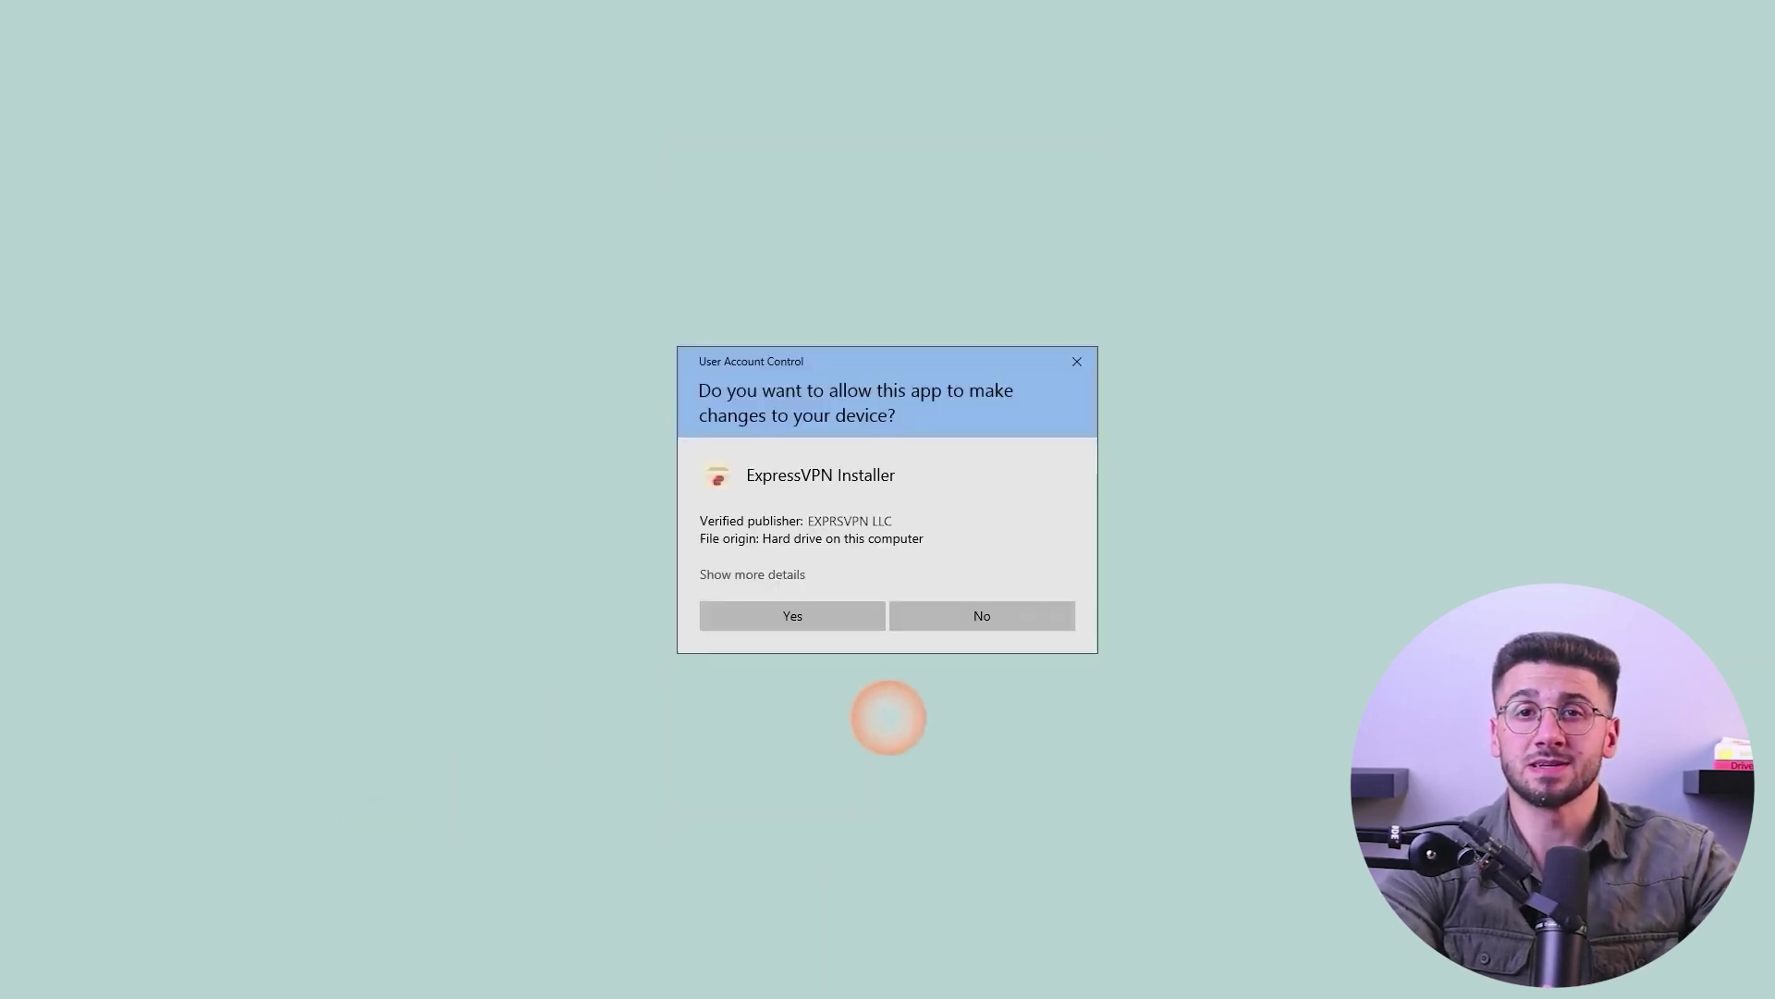
left_click(793, 615)
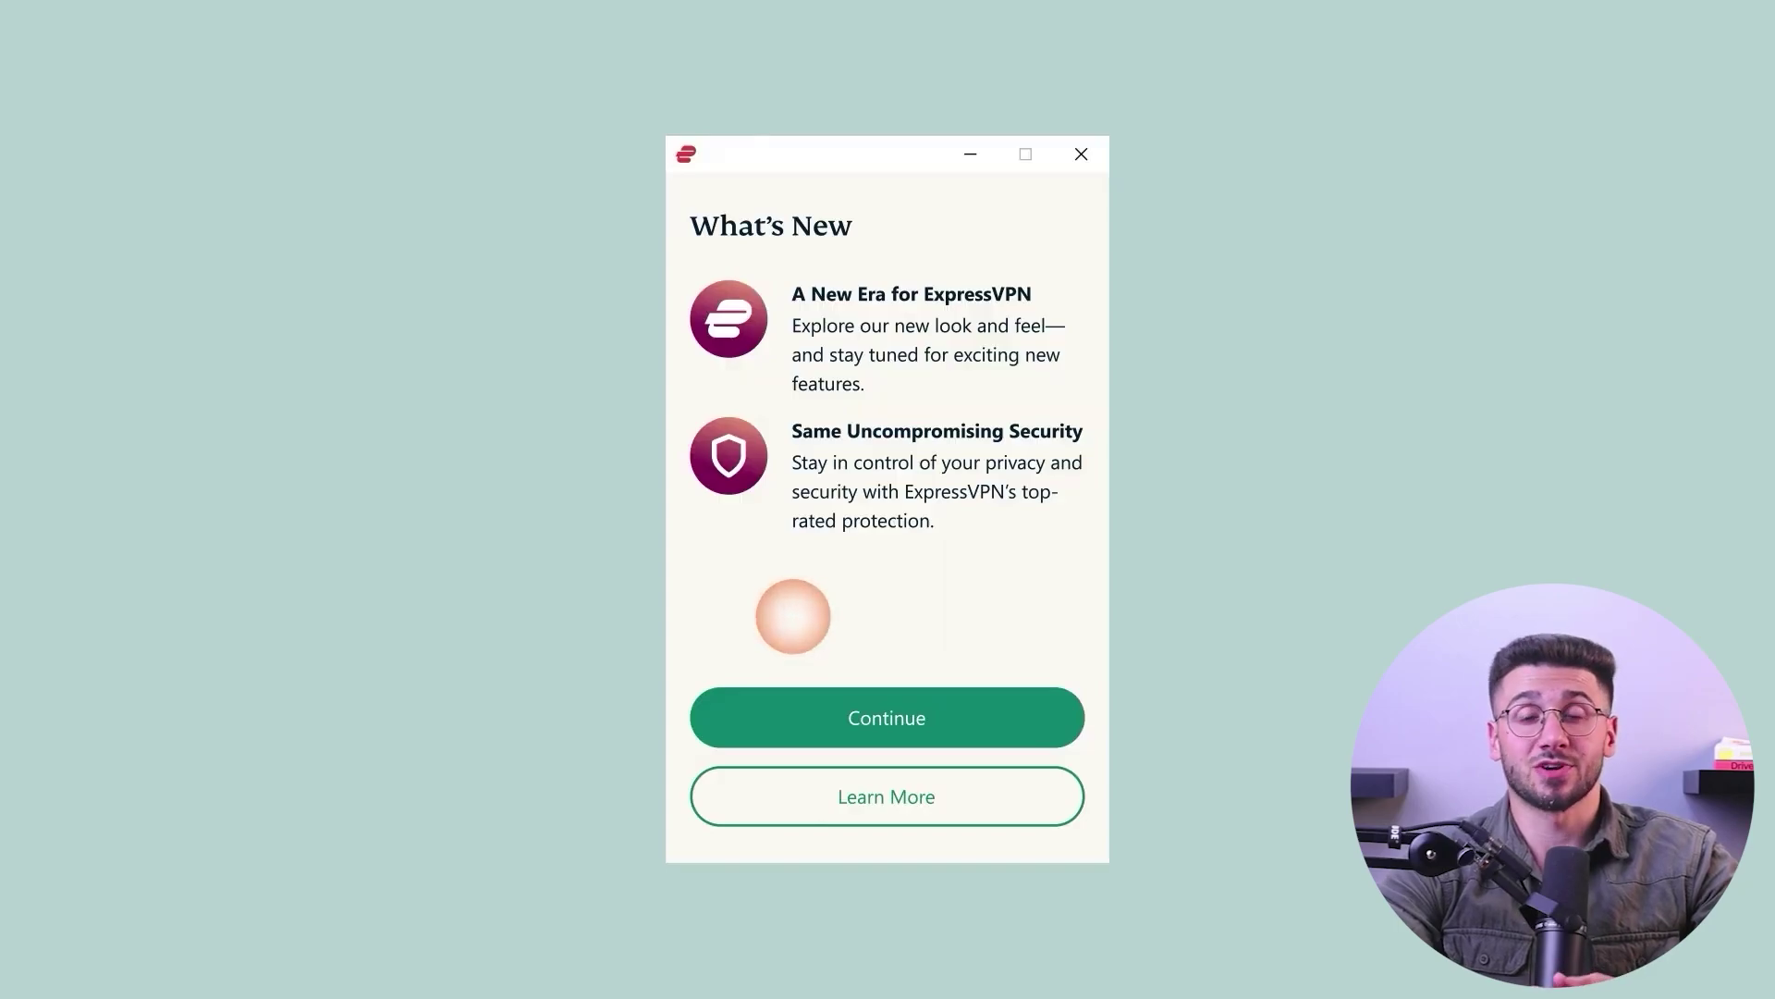
- Activate with the pasted activation code, enable launch on startup, and agree to share diagnostics
left_click(886, 718)
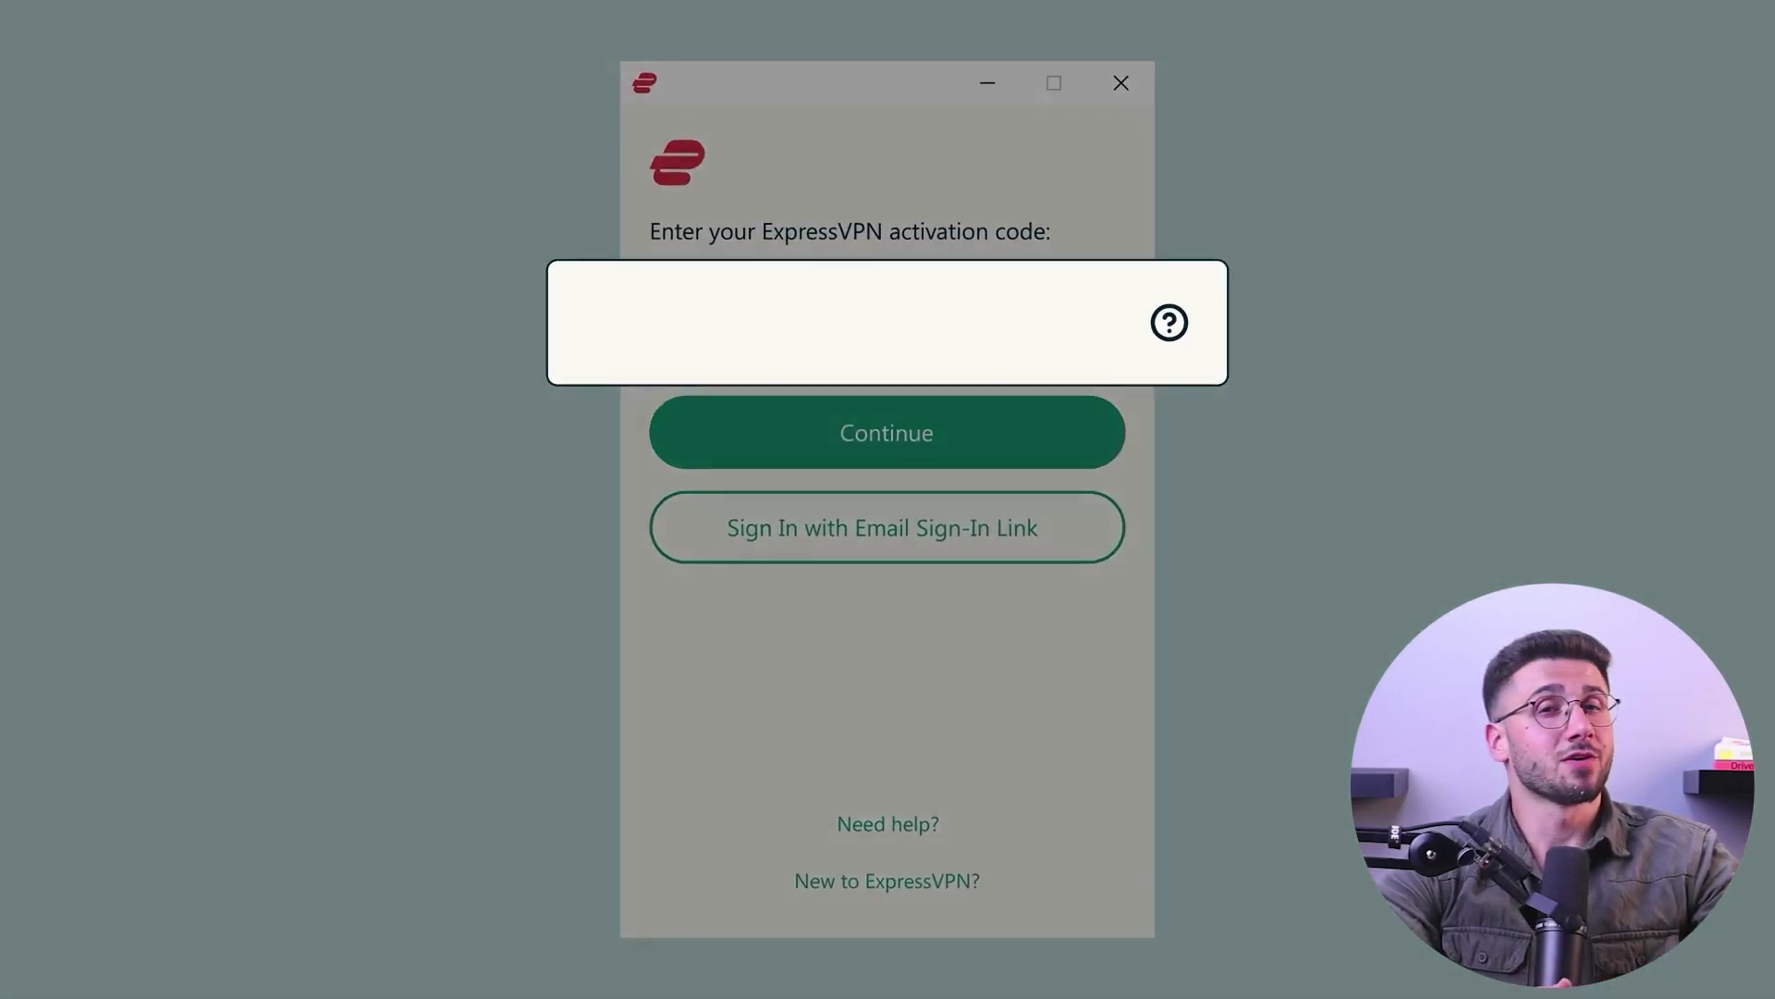
key("ctrl+v")
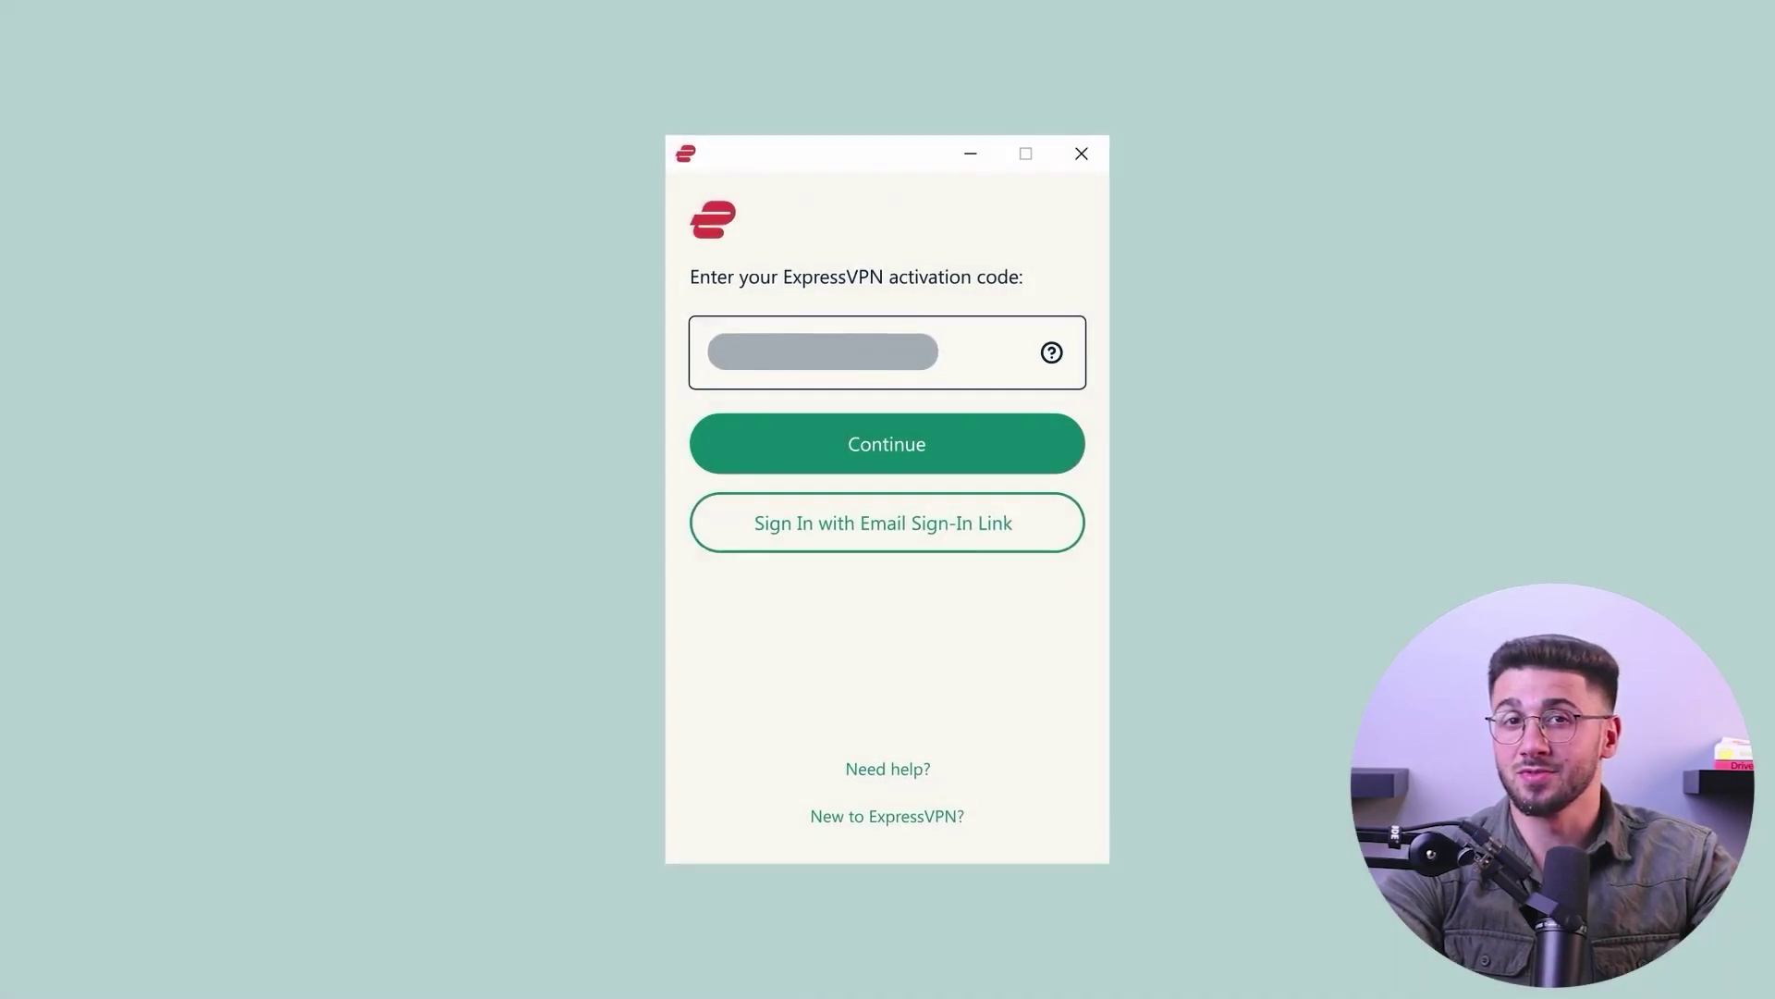
left_click(888, 444)
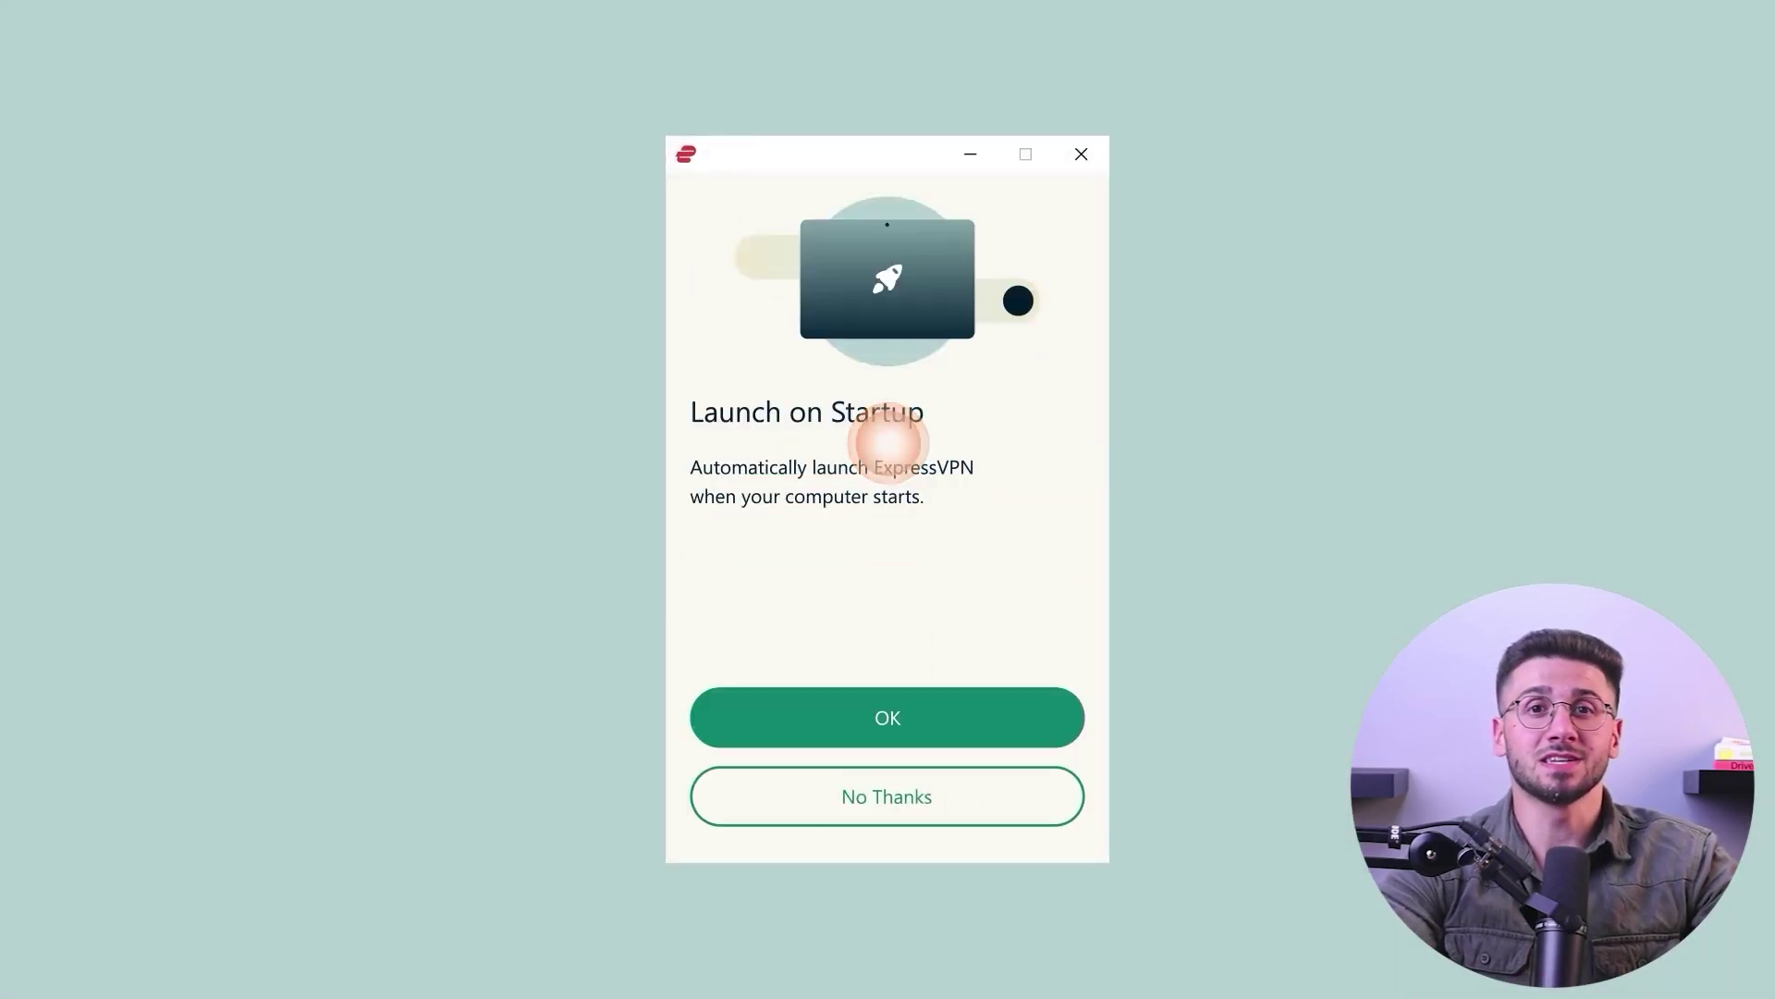
left_click(887, 712)
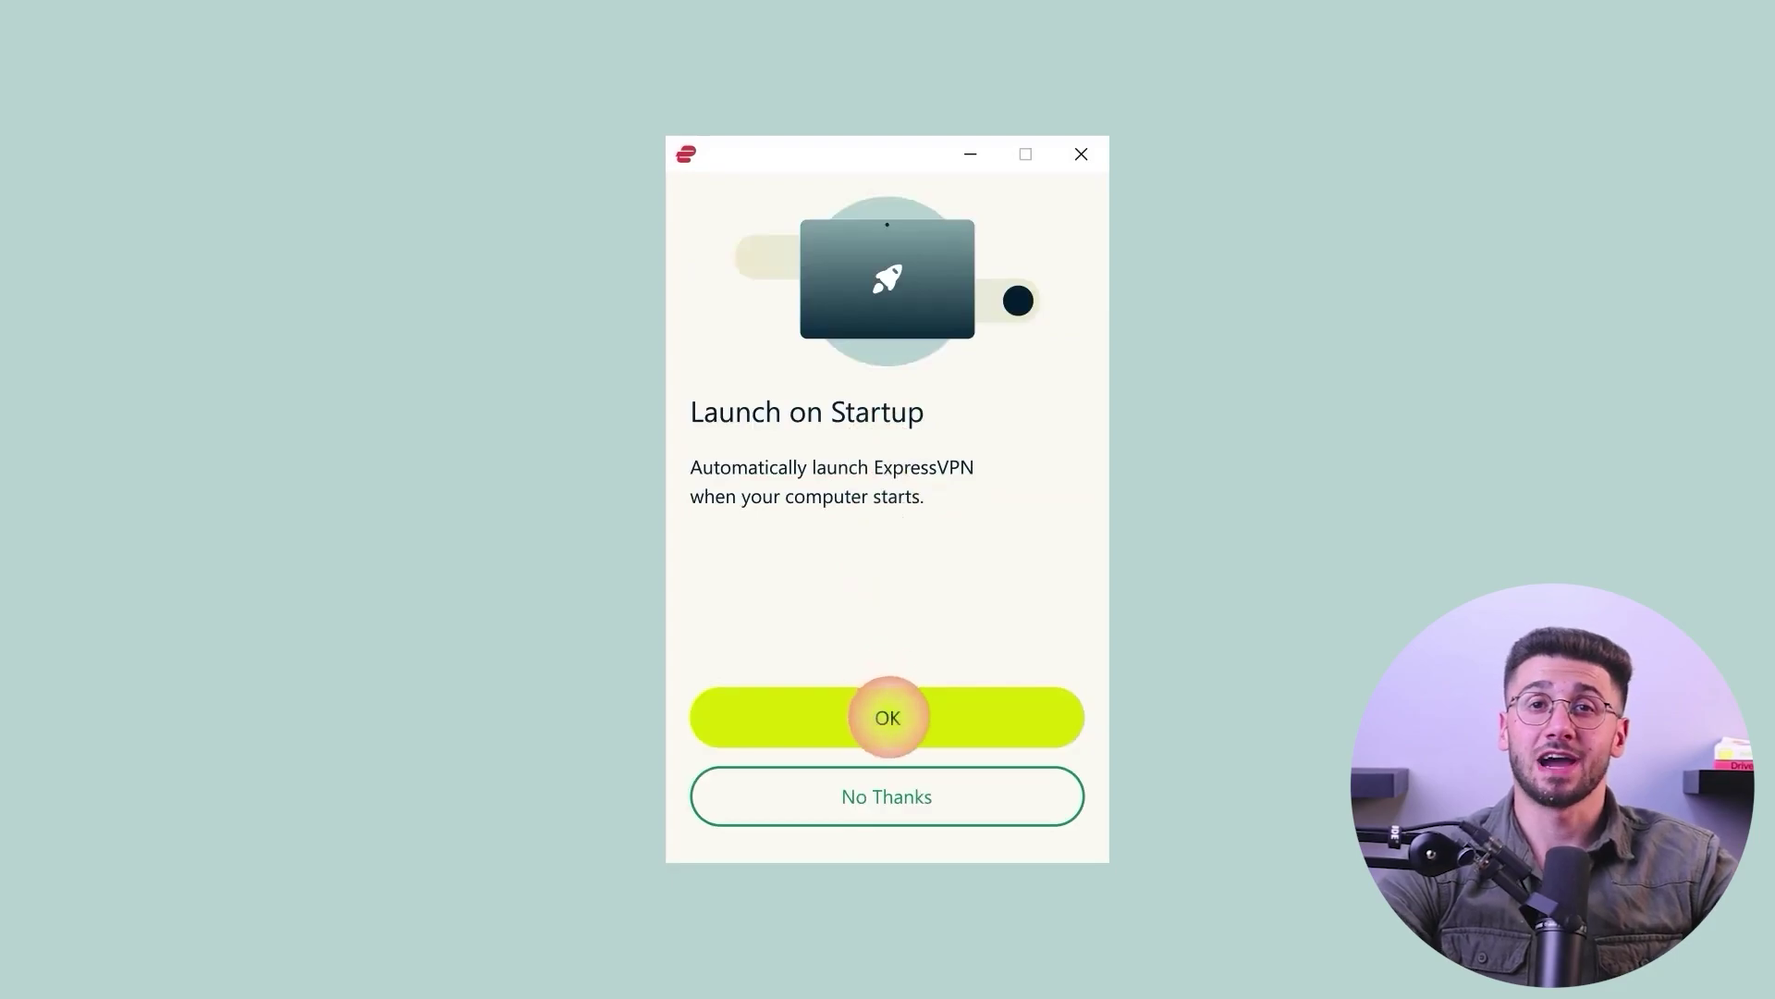
left_click(888, 717)
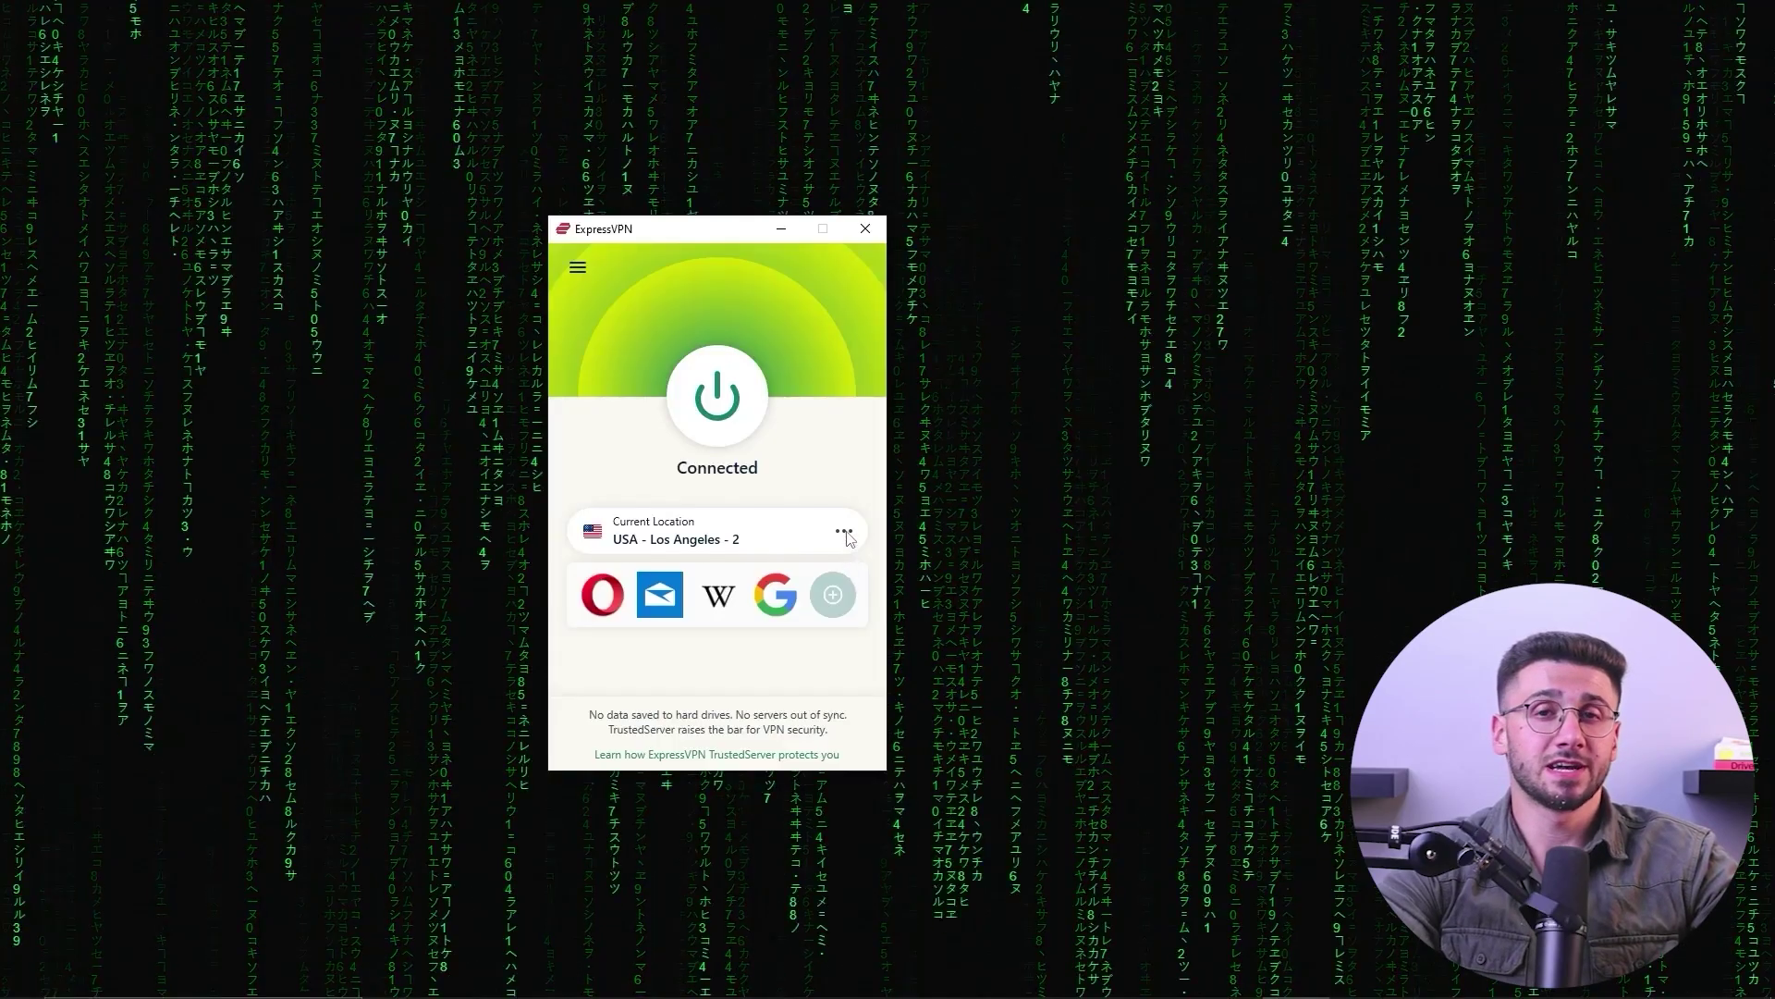
- Show VPN Locations' All Locations tab, expand Asia Pacific and Americas, and scroll the regions
left_click(843, 531)
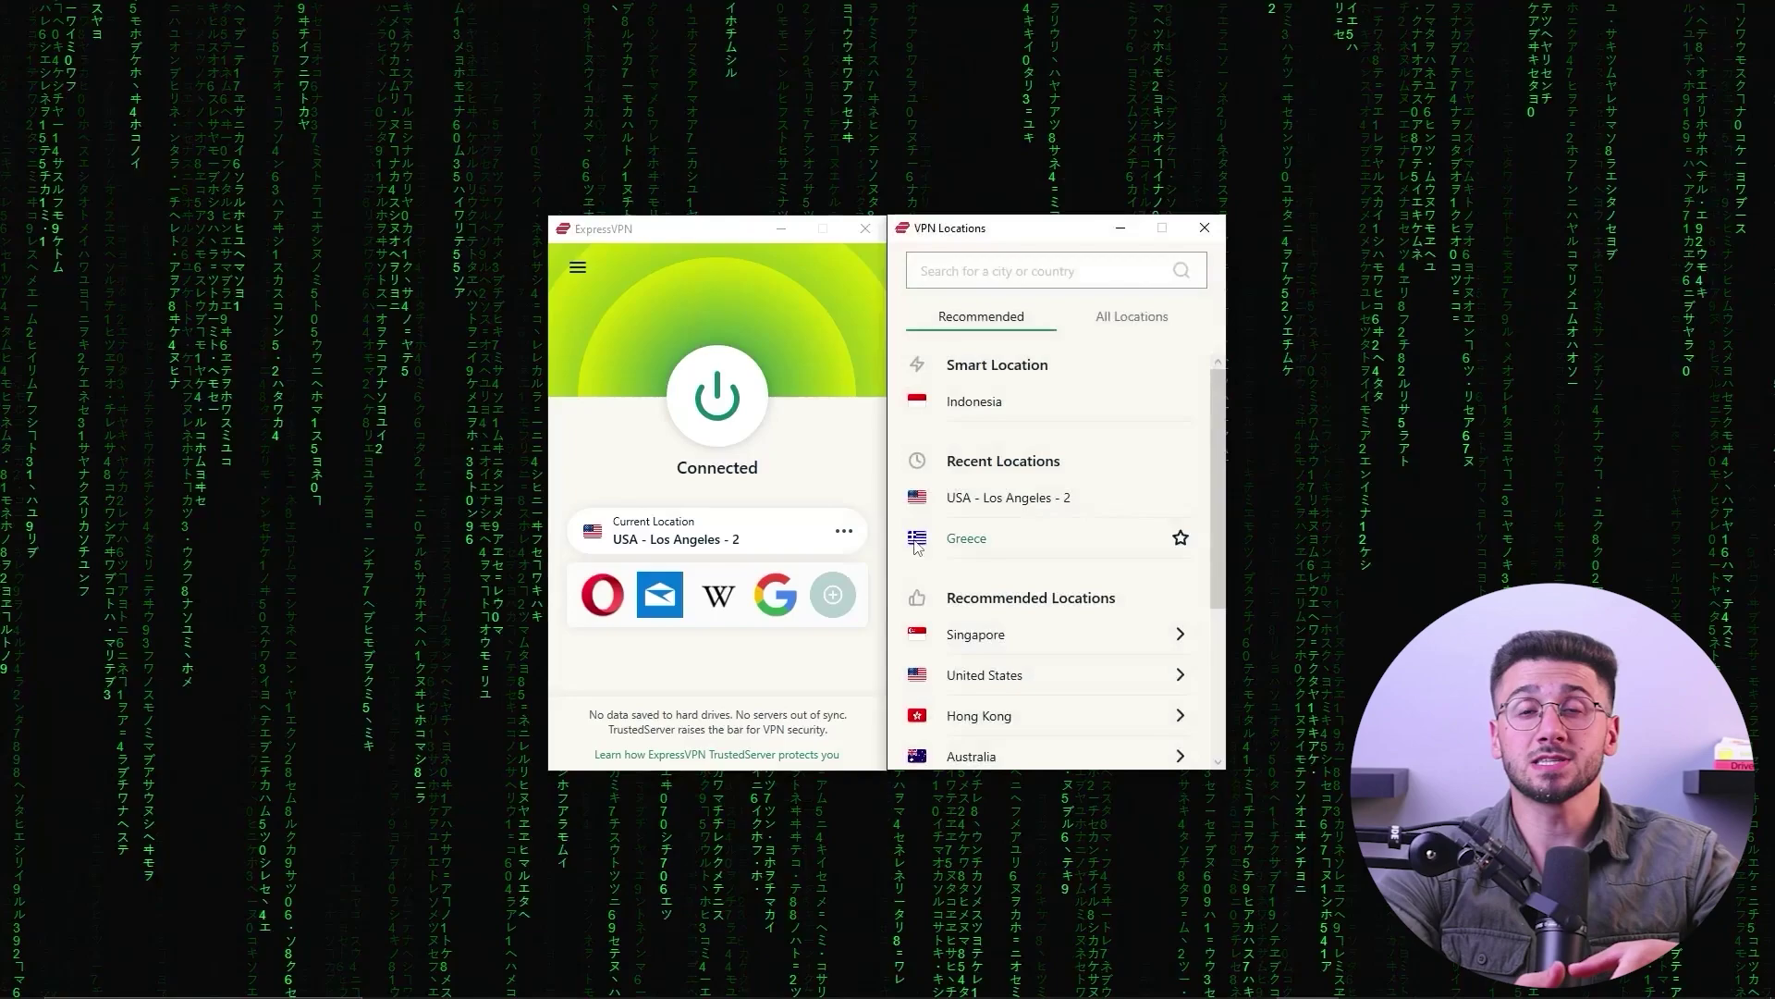
left_click(1117, 323)
left_click(1141, 365)
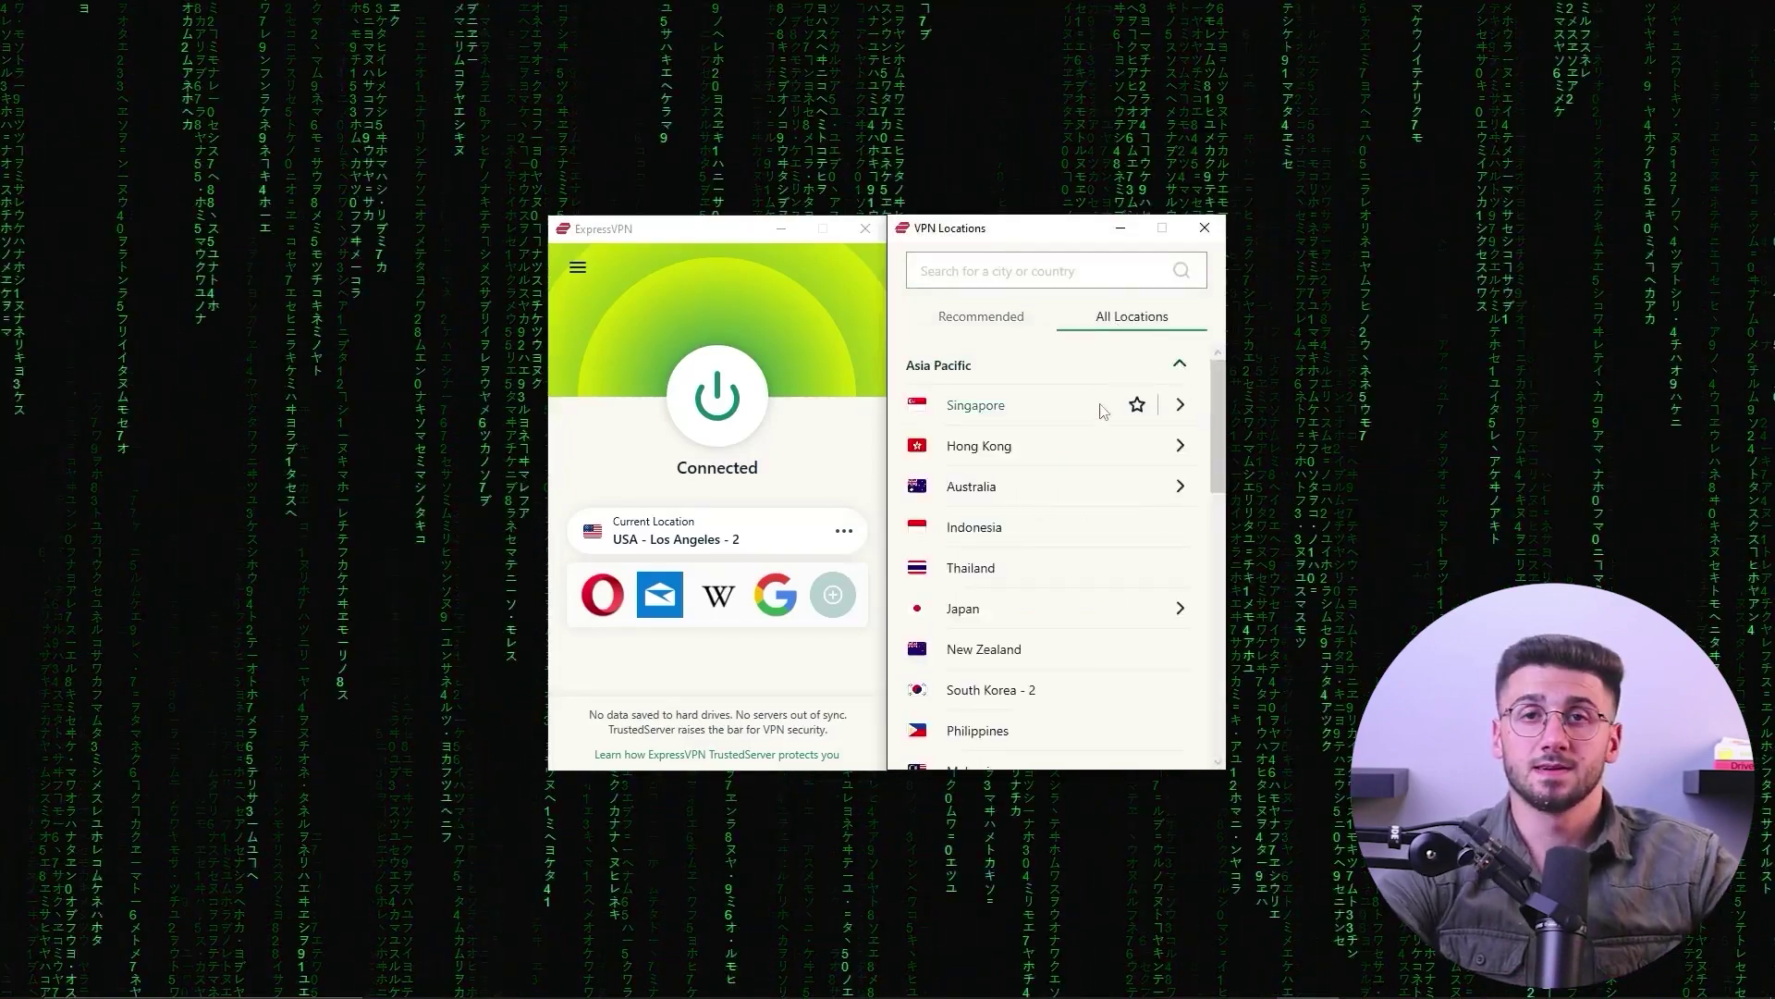
scroll(1090, 504, "down", 5)
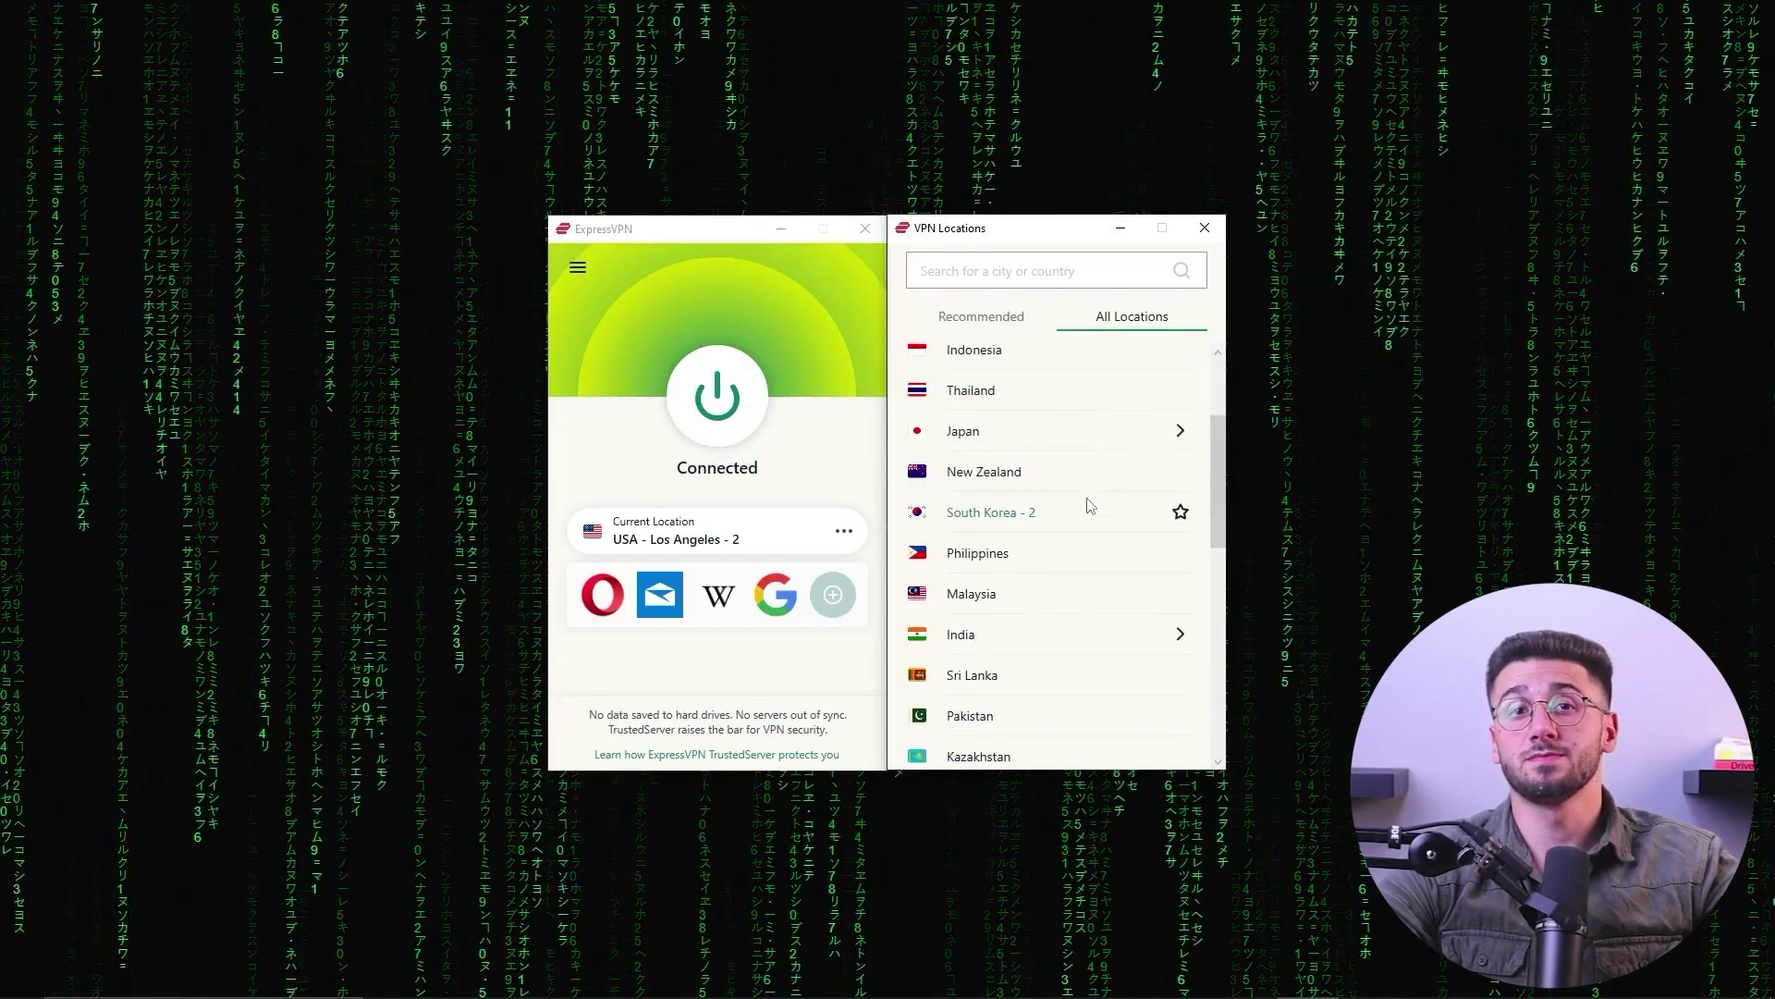
scroll(1090, 503, "down", 4)
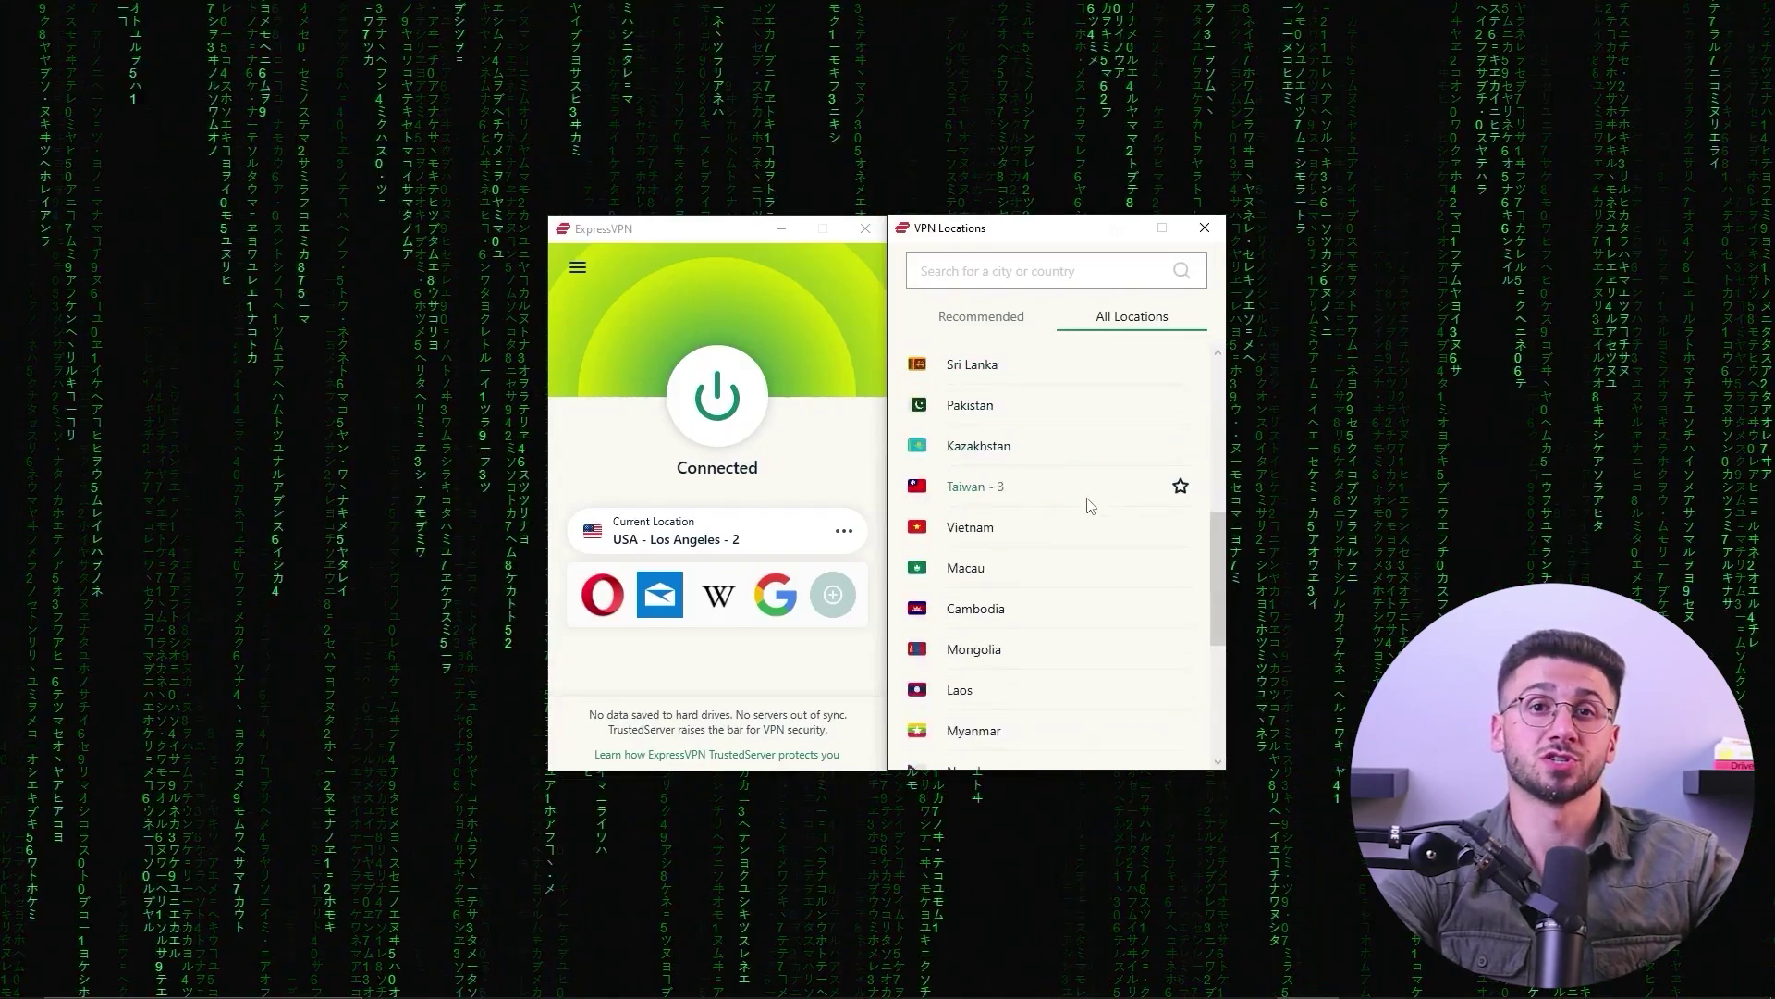
scroll(1090, 504, "down", 4)
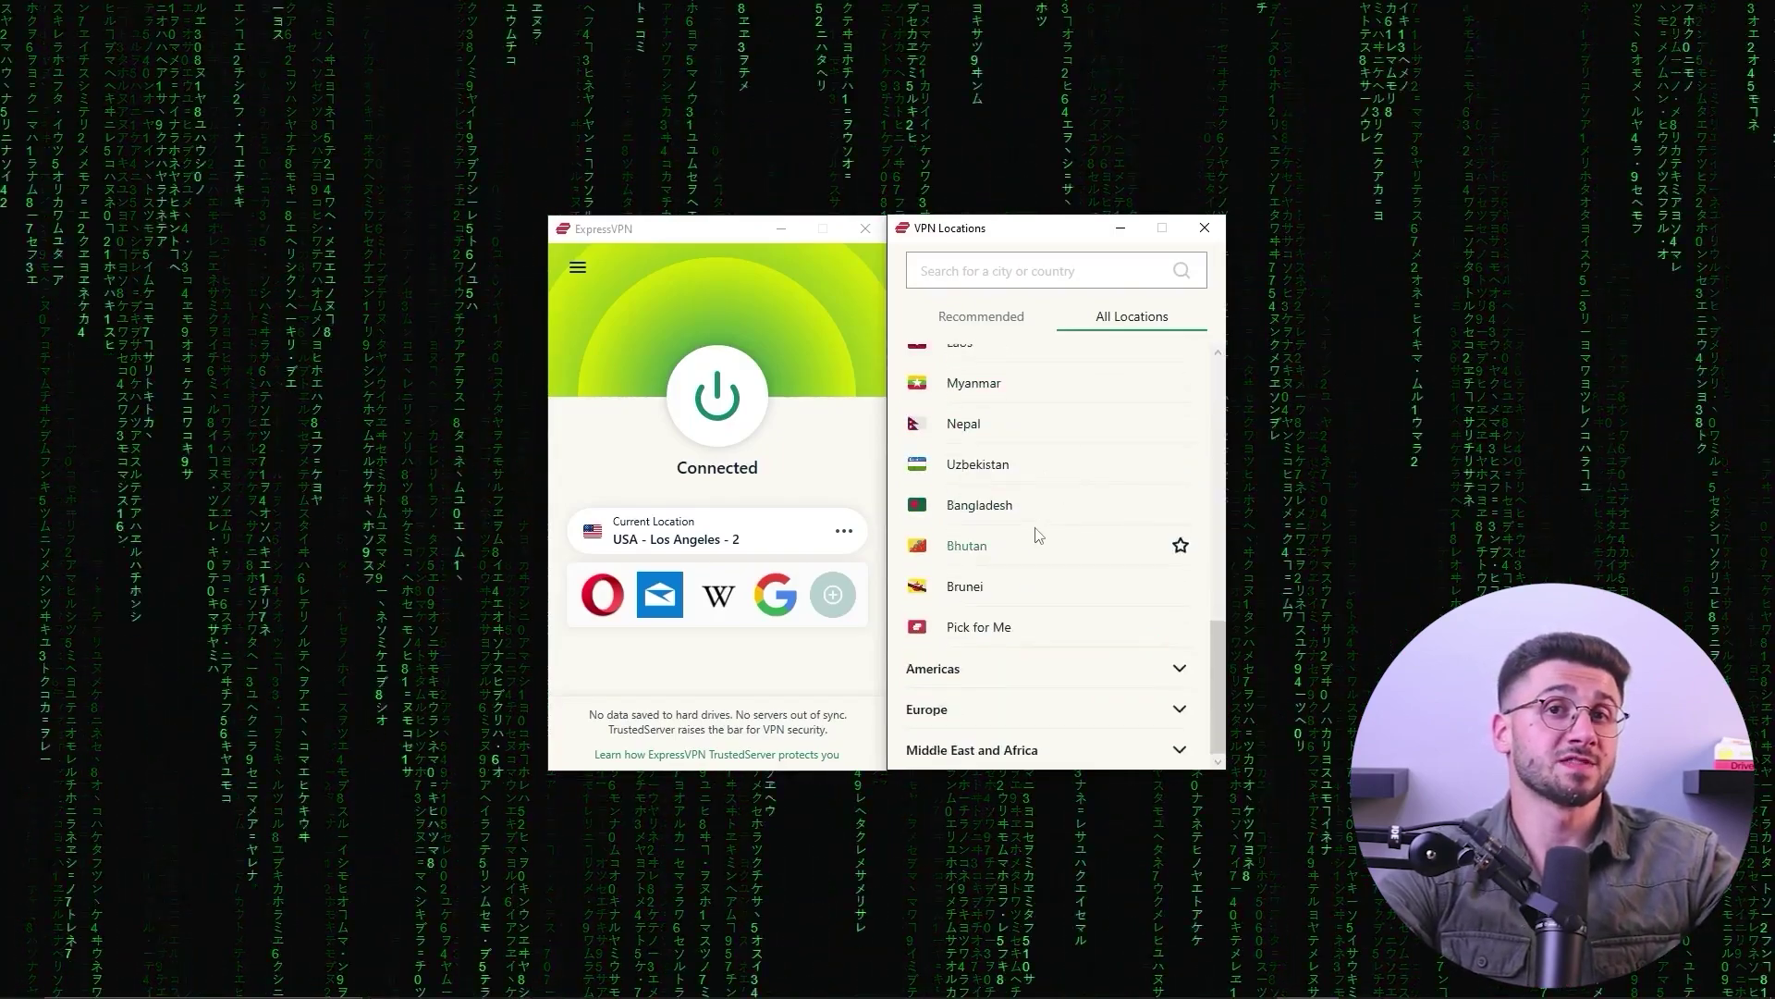
left_click(1006, 681)
scroll(1051, 485, "down", 1)
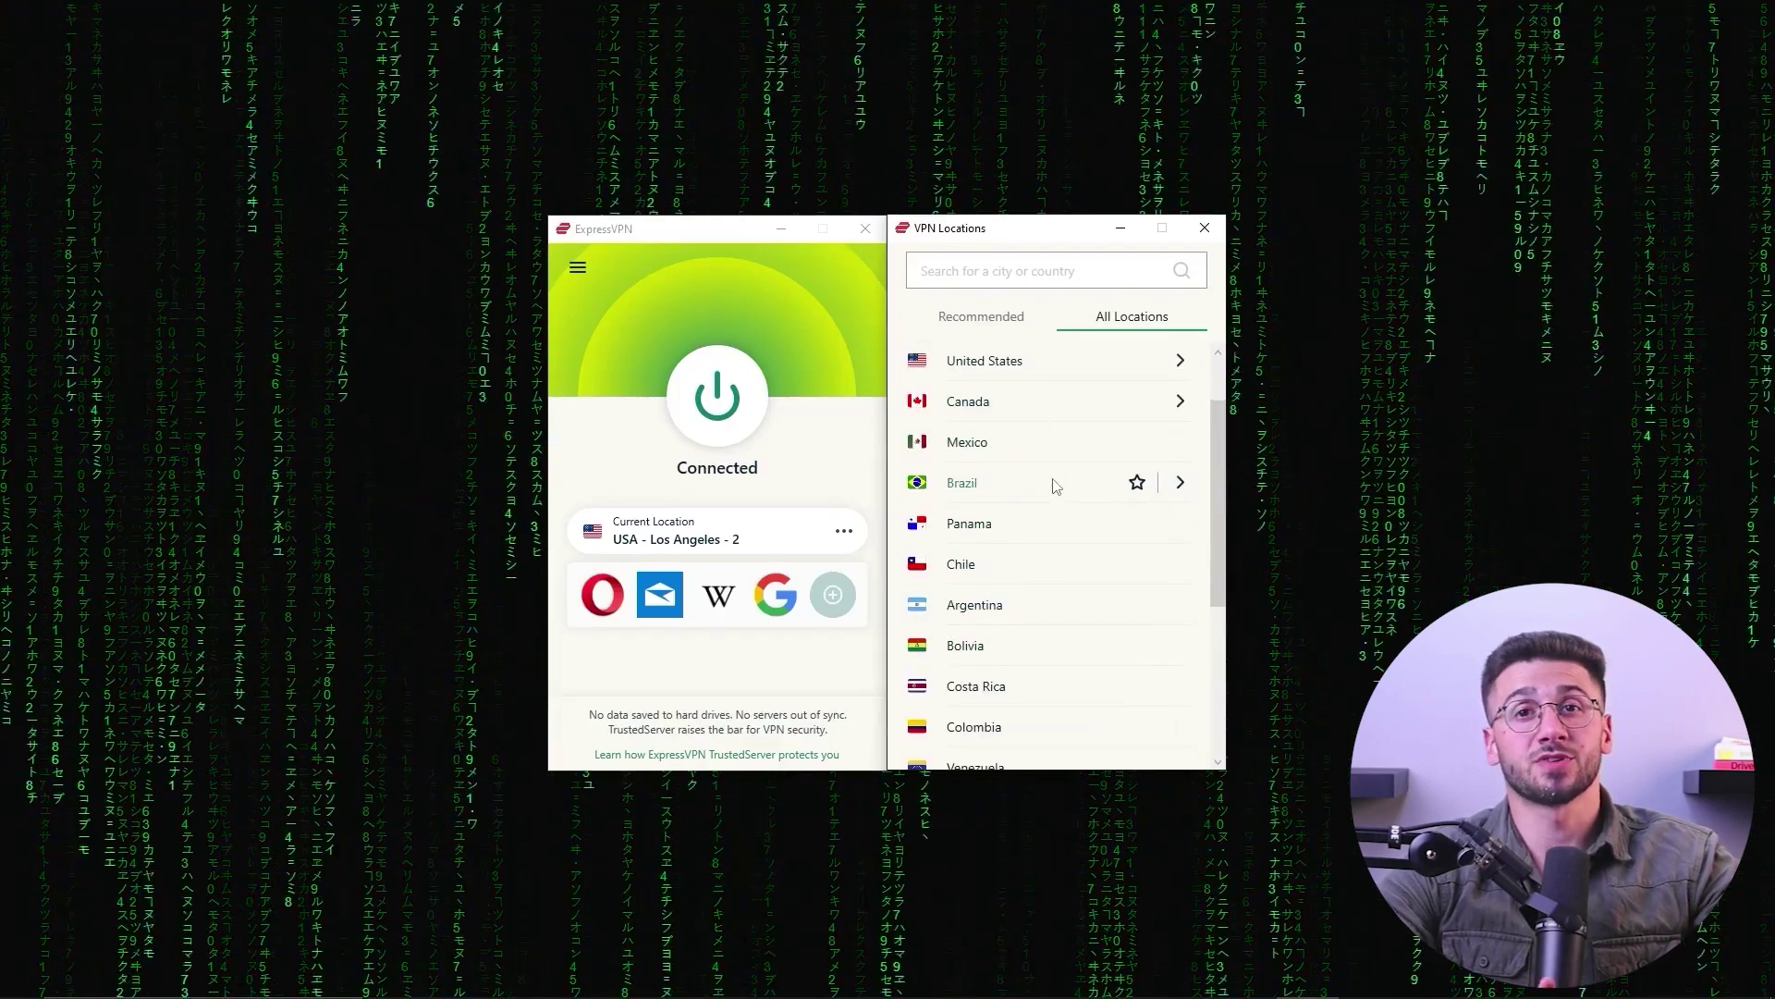
scroll(1052, 486, "down", 4)
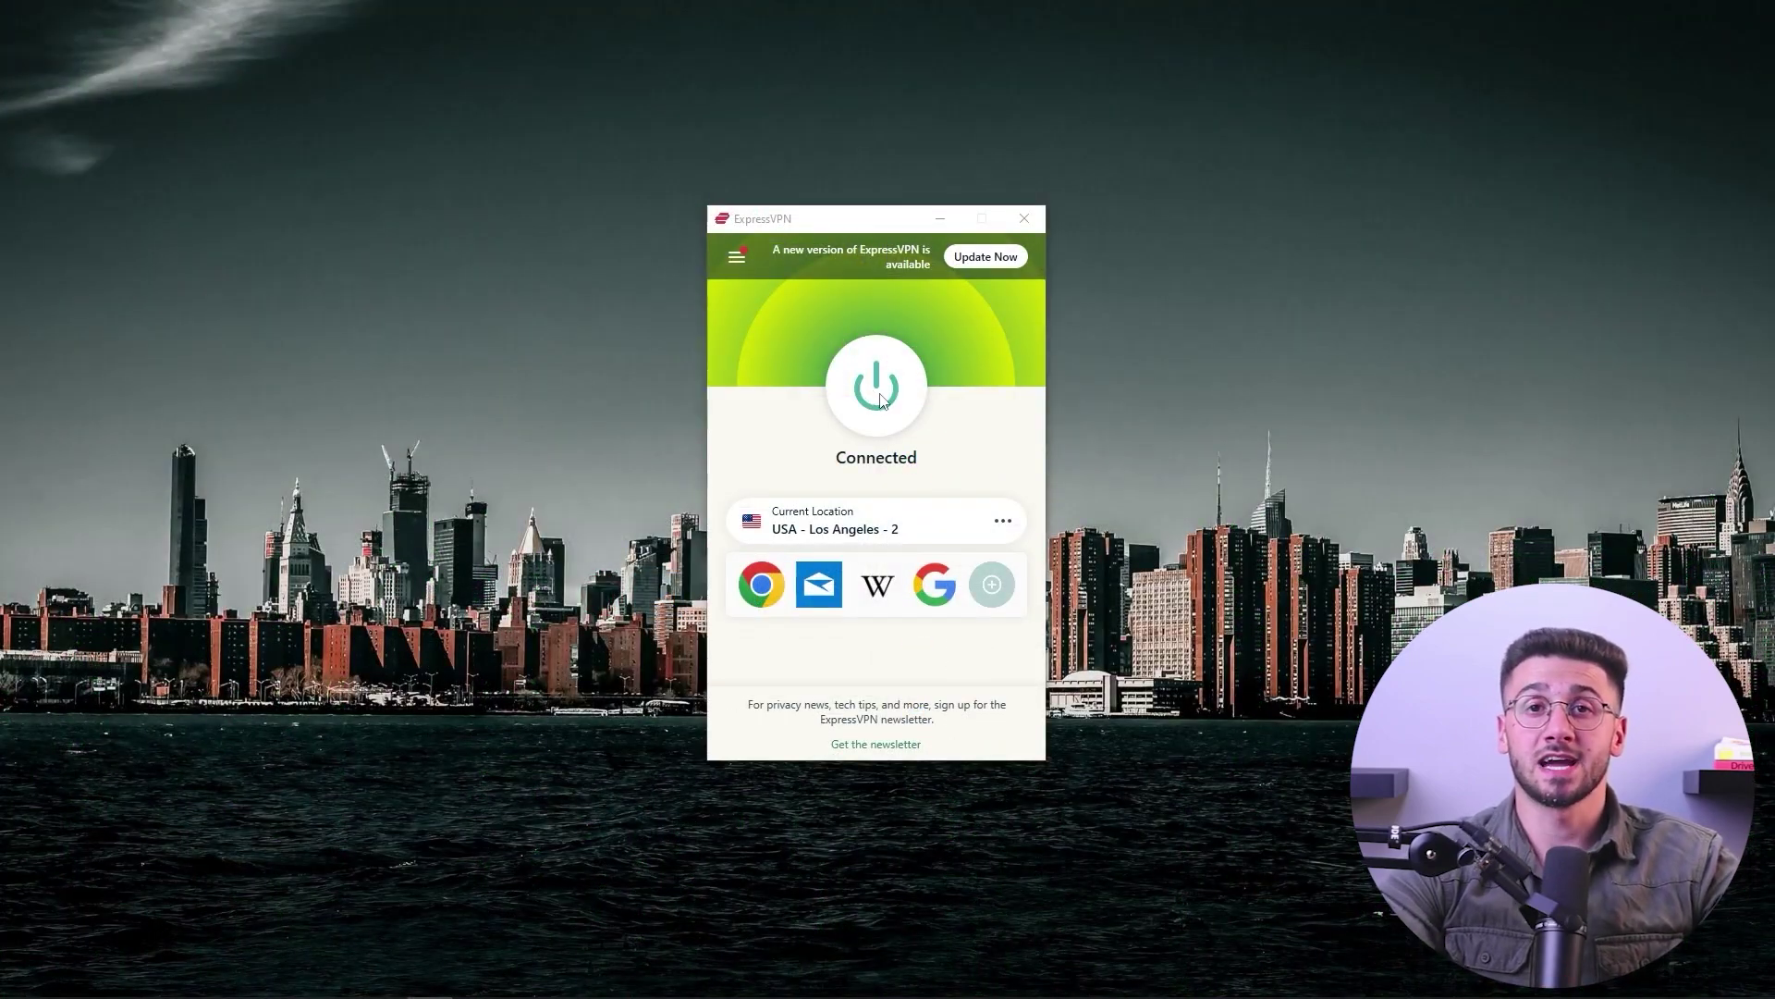
- Disconnect the VPN with the power button, leaving USA - New York selected
left_click(879, 398)
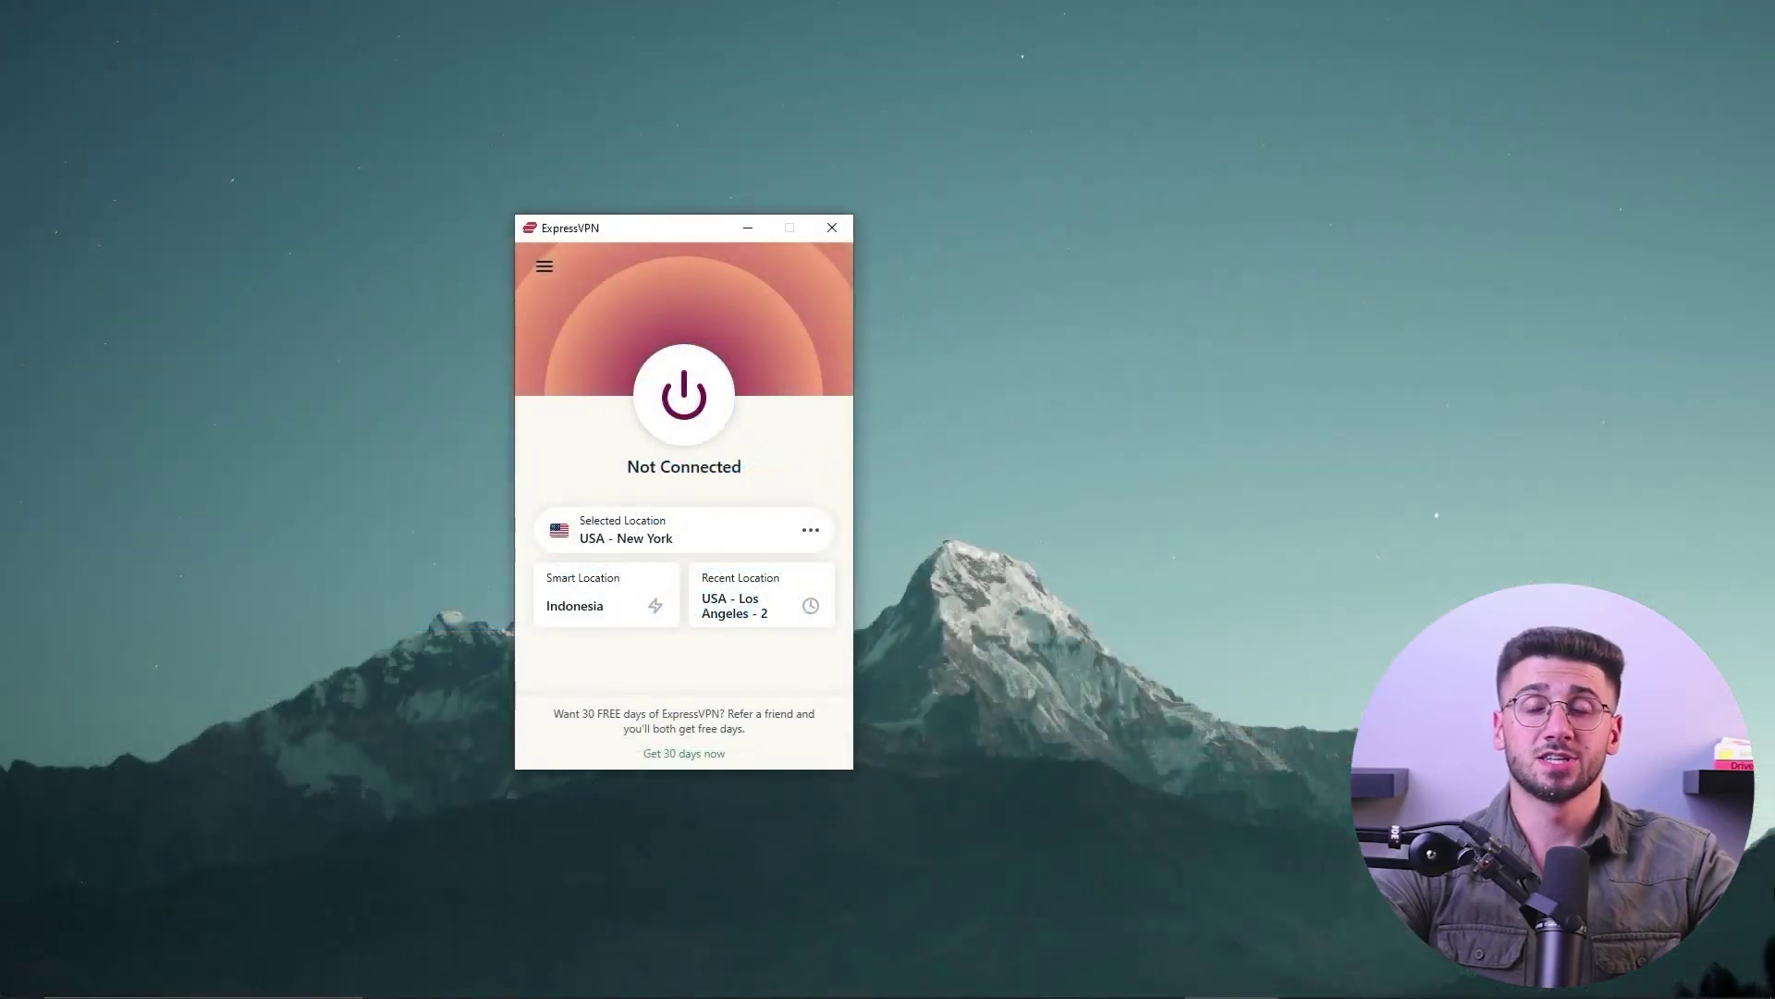
- Open Options from the hamburger menu and switch to its Protocol tab
left_click(545, 266)
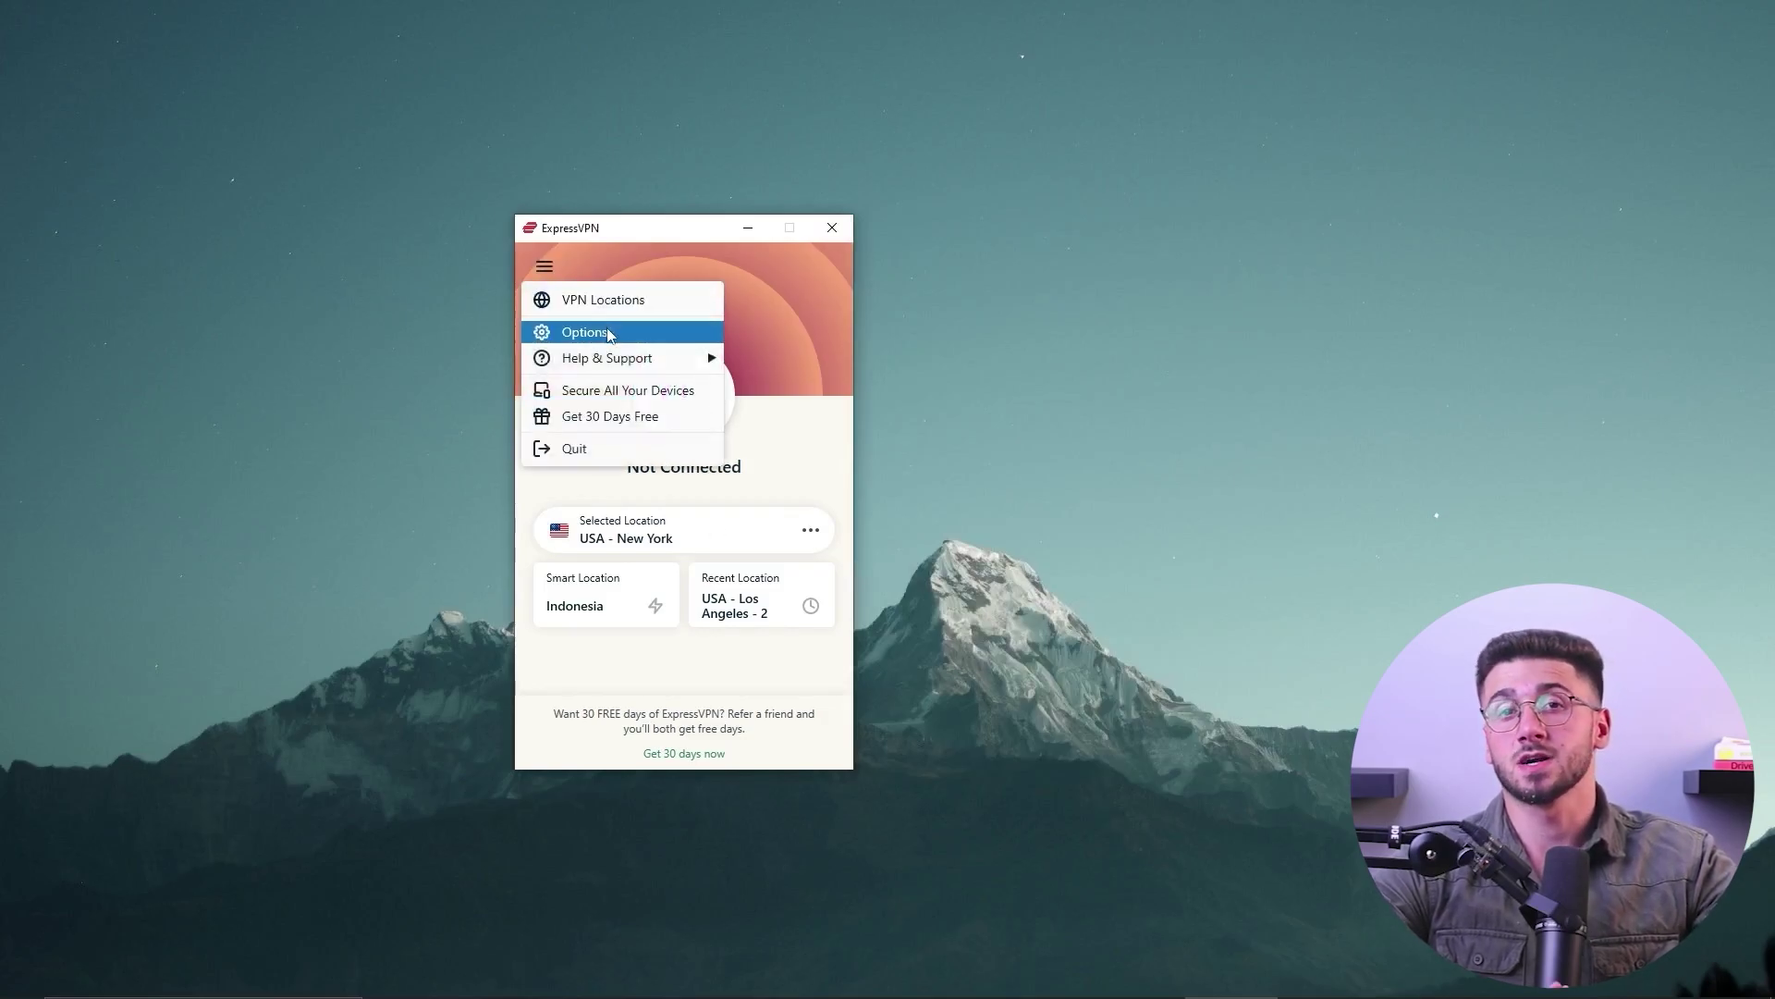
left_click(607, 333)
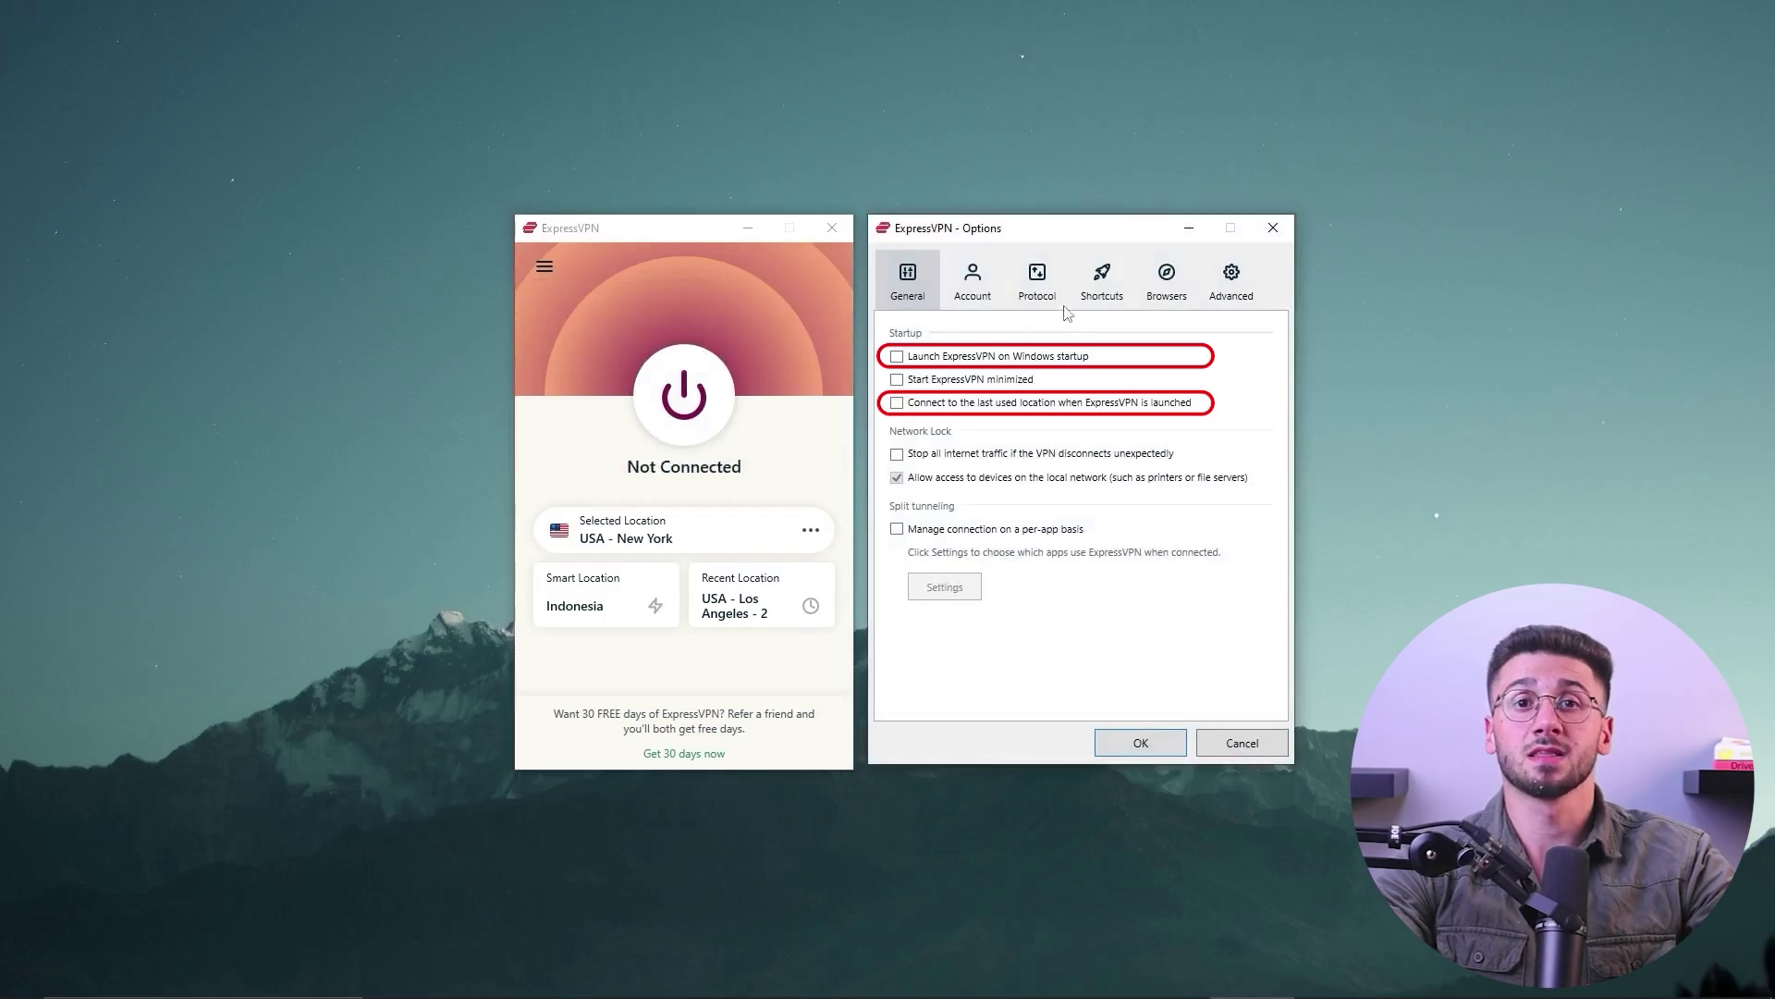
left_click(1035, 286)
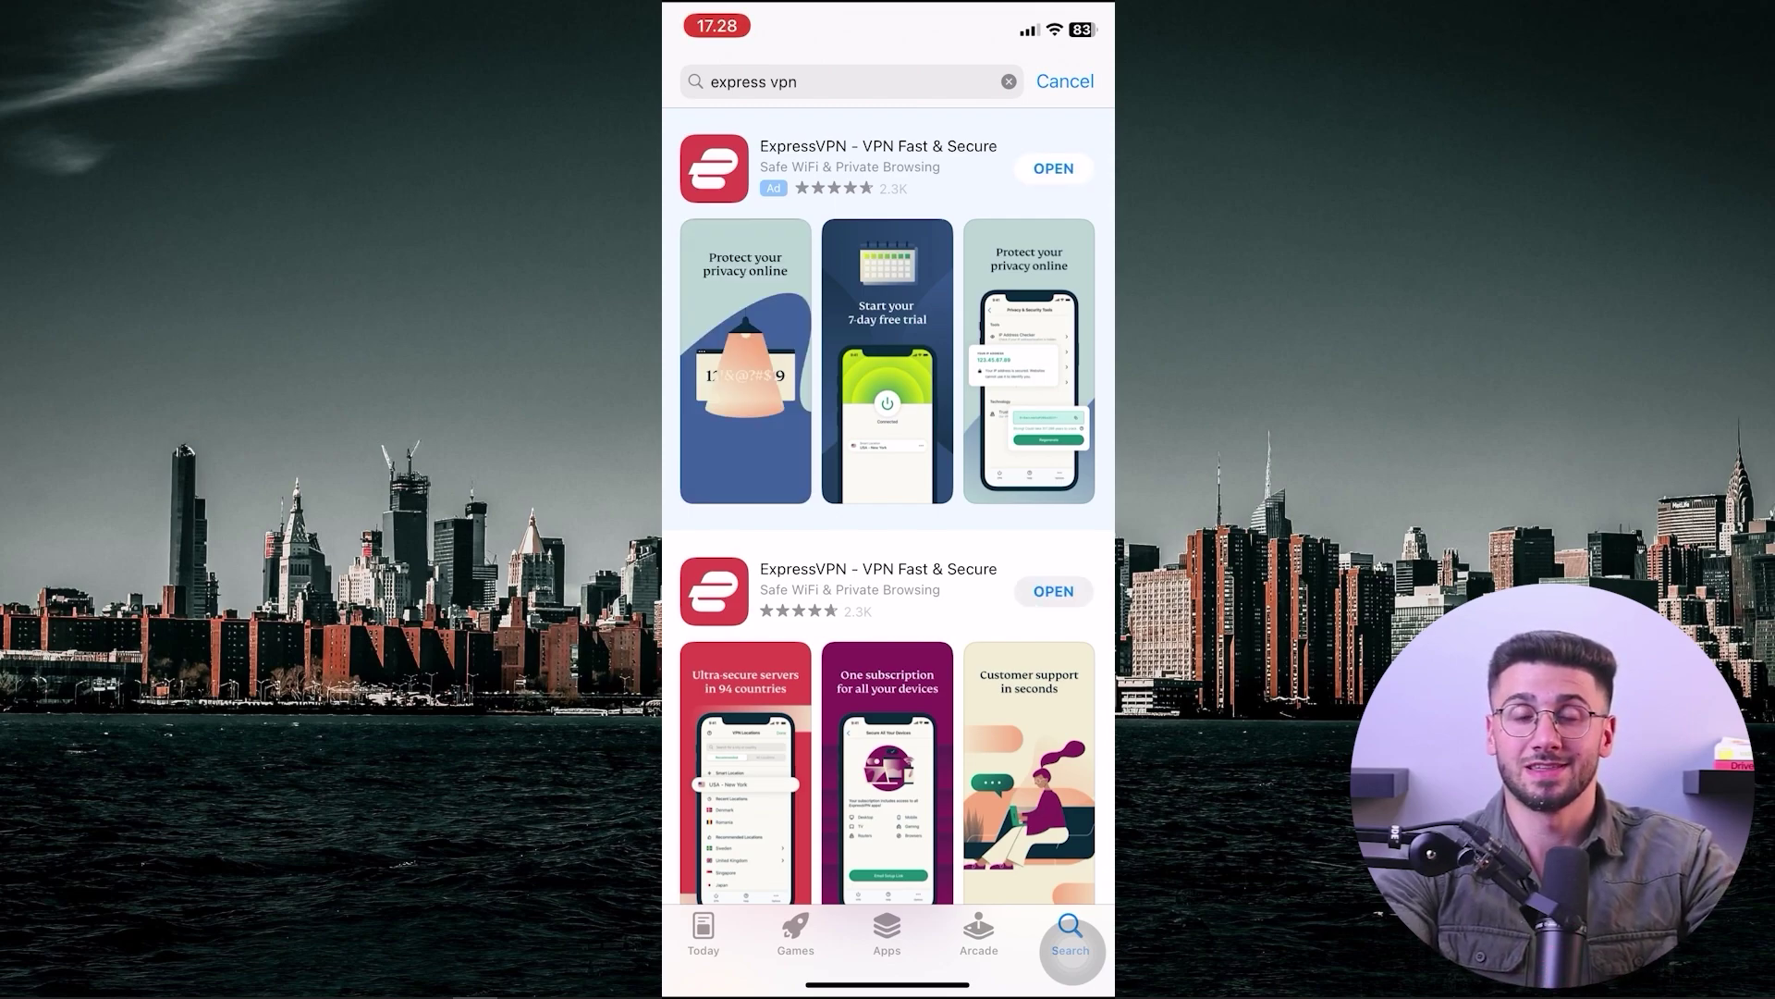
- Launch the installed iOS app and sign in with the account's e-mail and password
left_click(1054, 168)
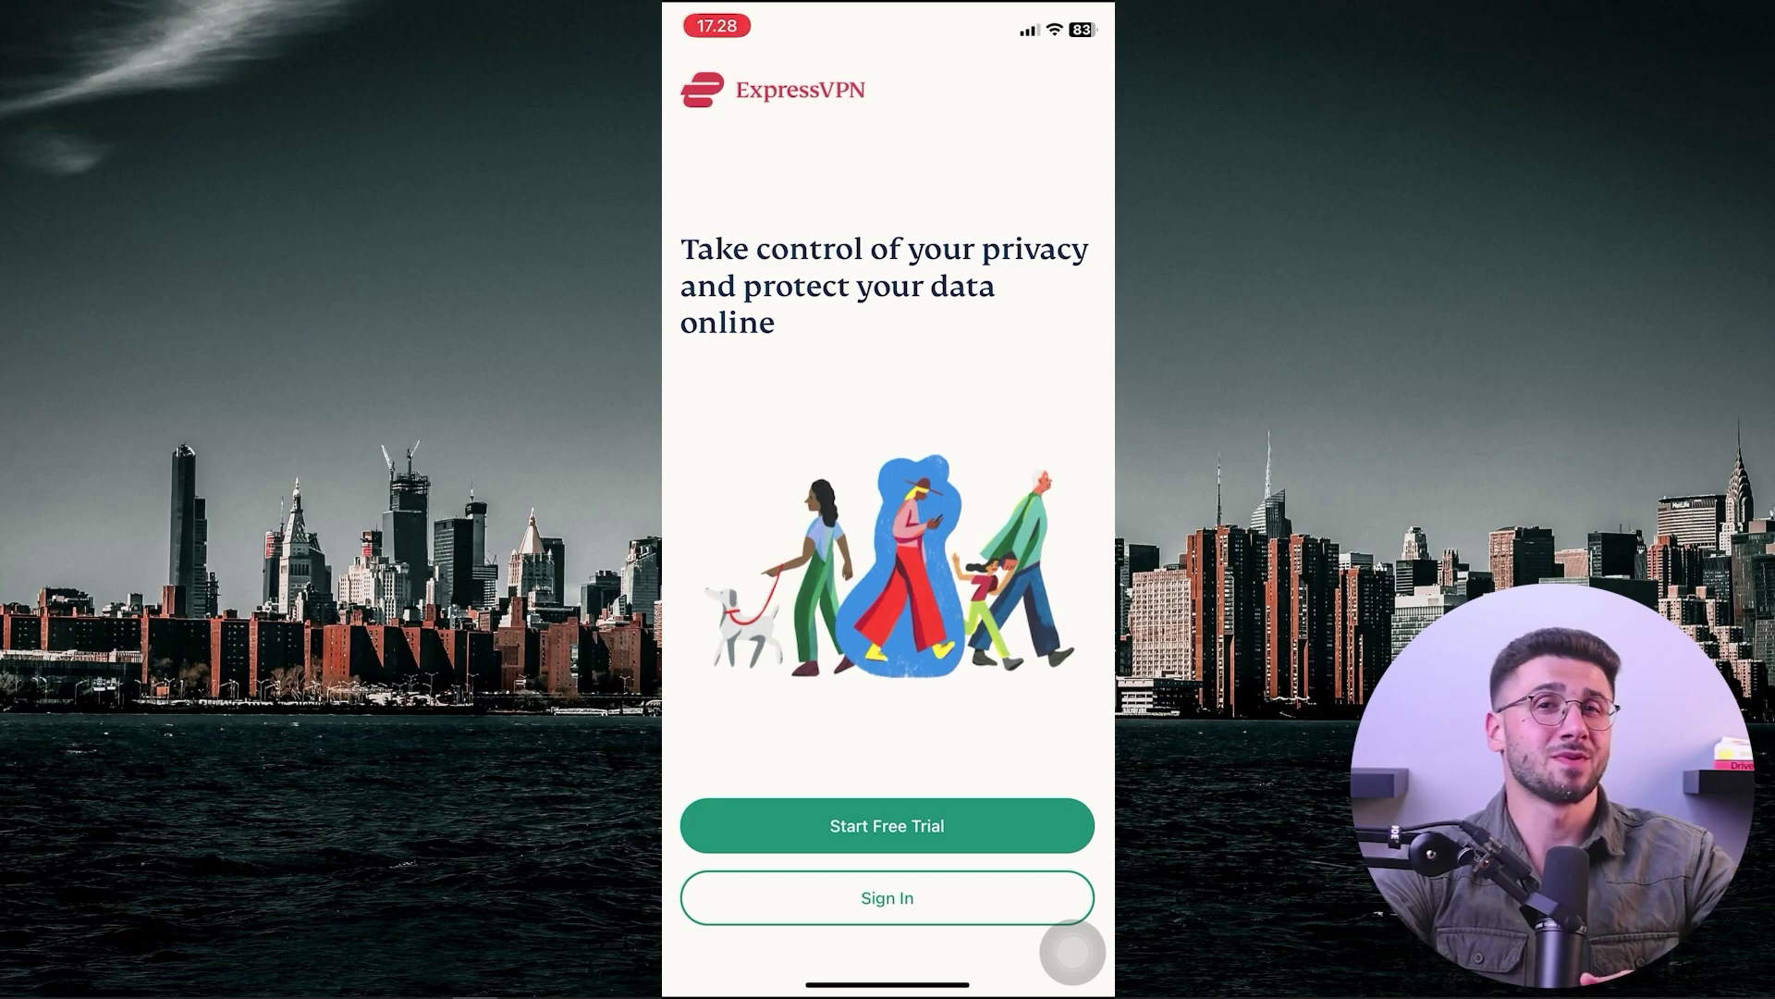
left_click(886, 898)
left_click(888, 218)
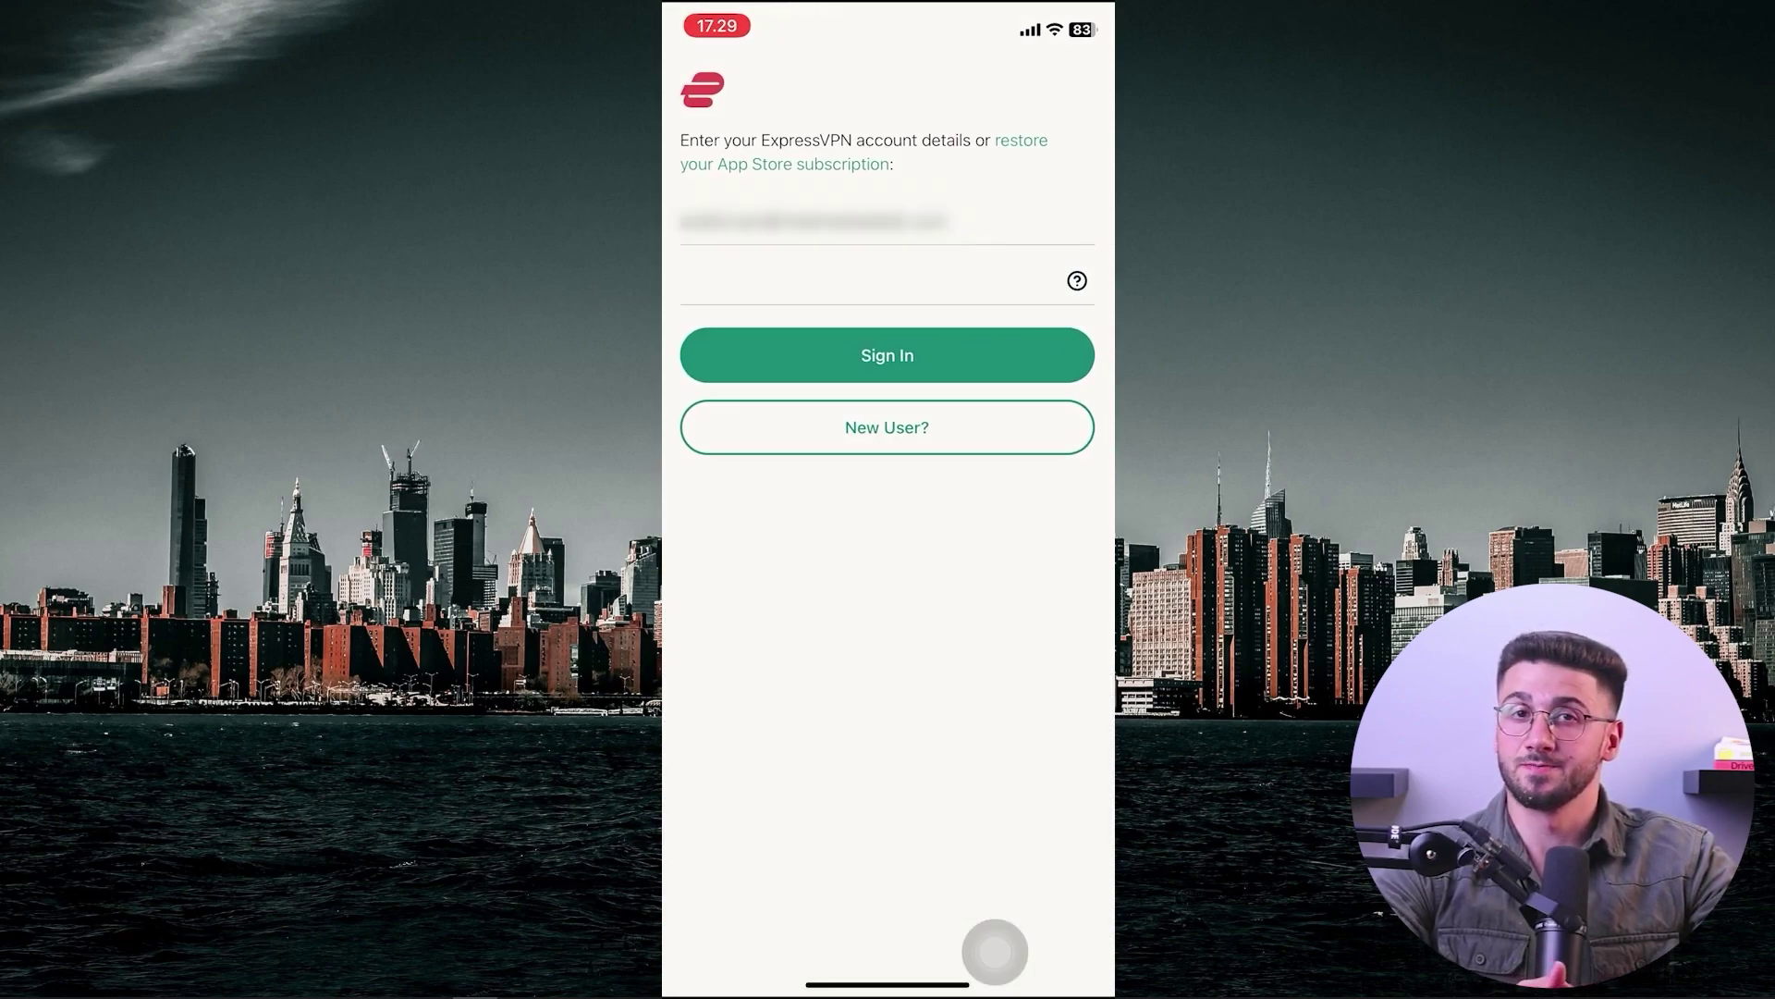
left_click(888, 352)
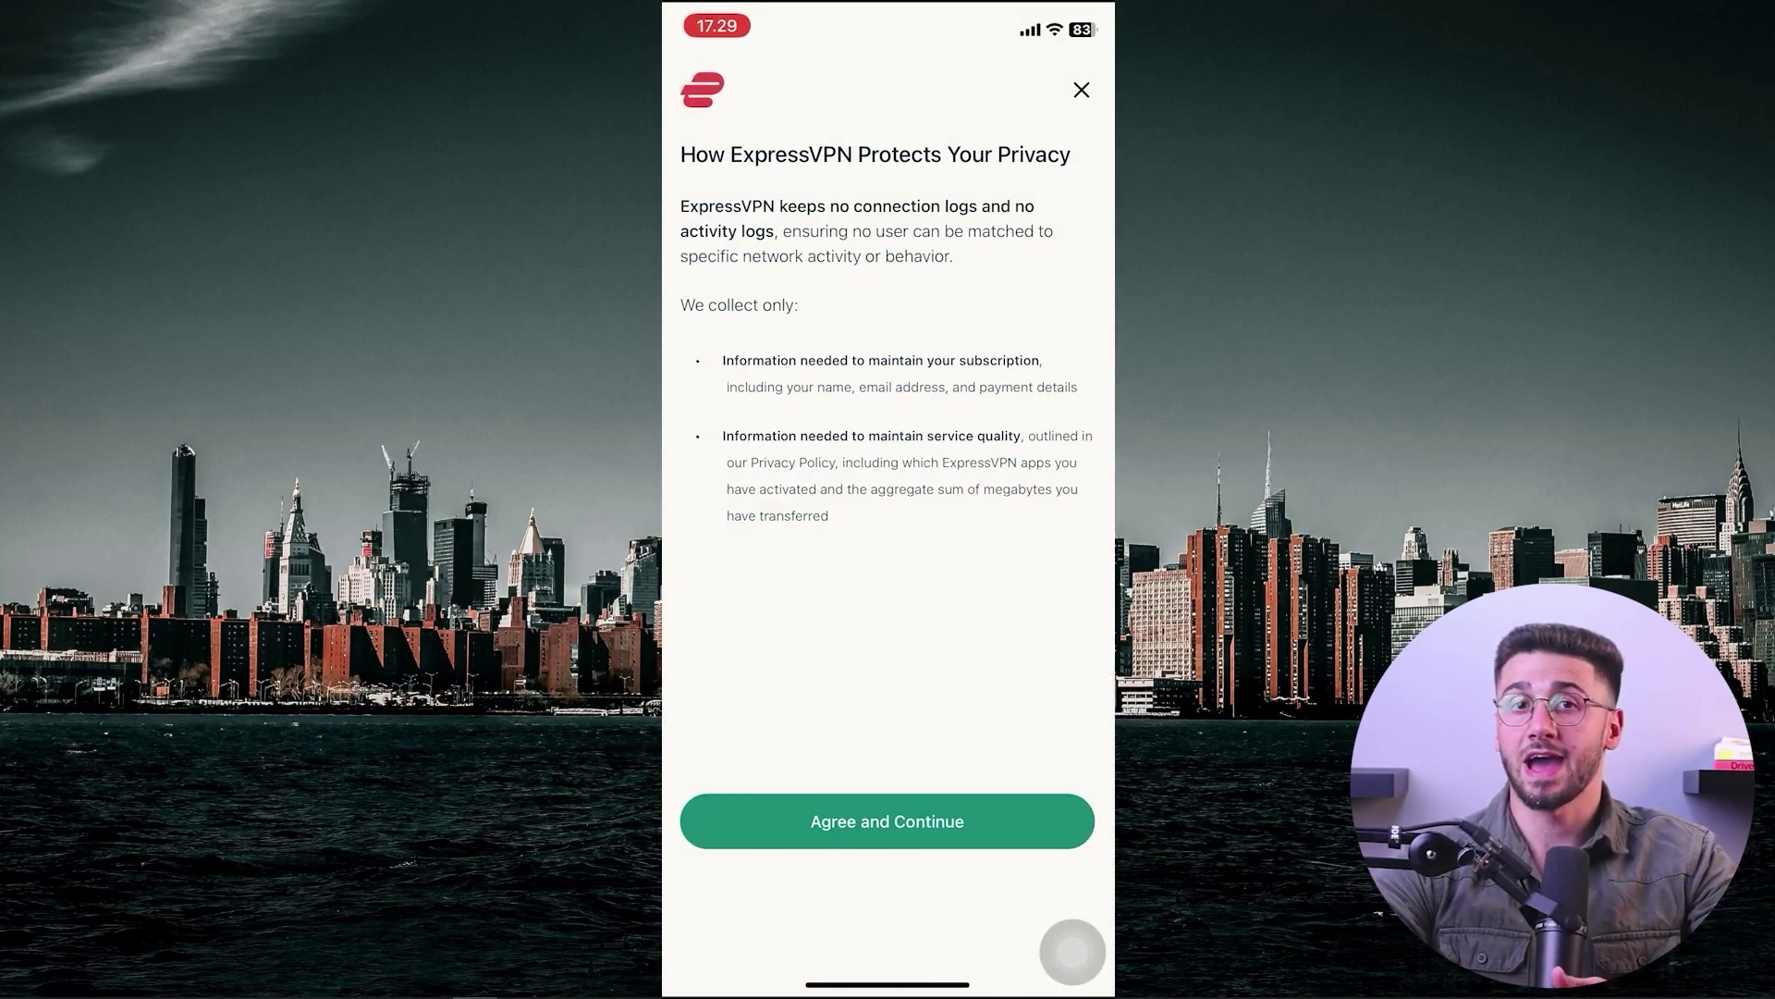
- Accept the privacy policy, allow VPN configuration and notifications, and agree to share diagnostics
left_click(887, 821)
left_click(887, 821)
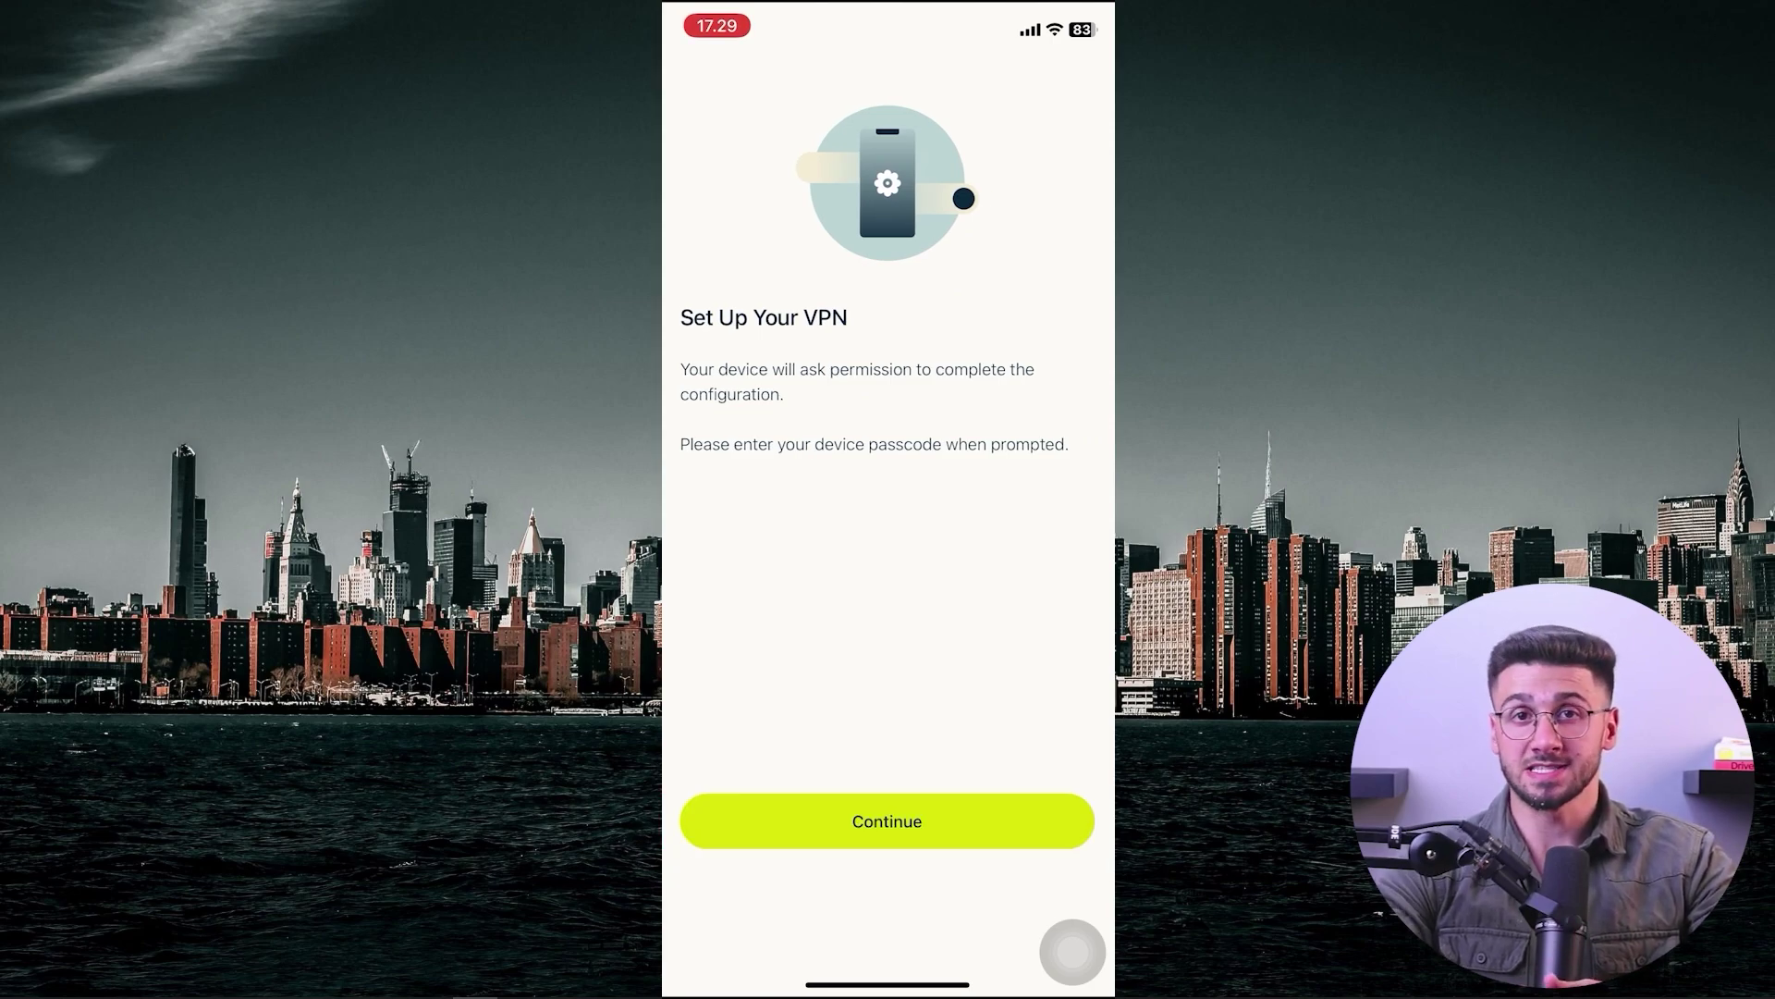
left_click(887, 826)
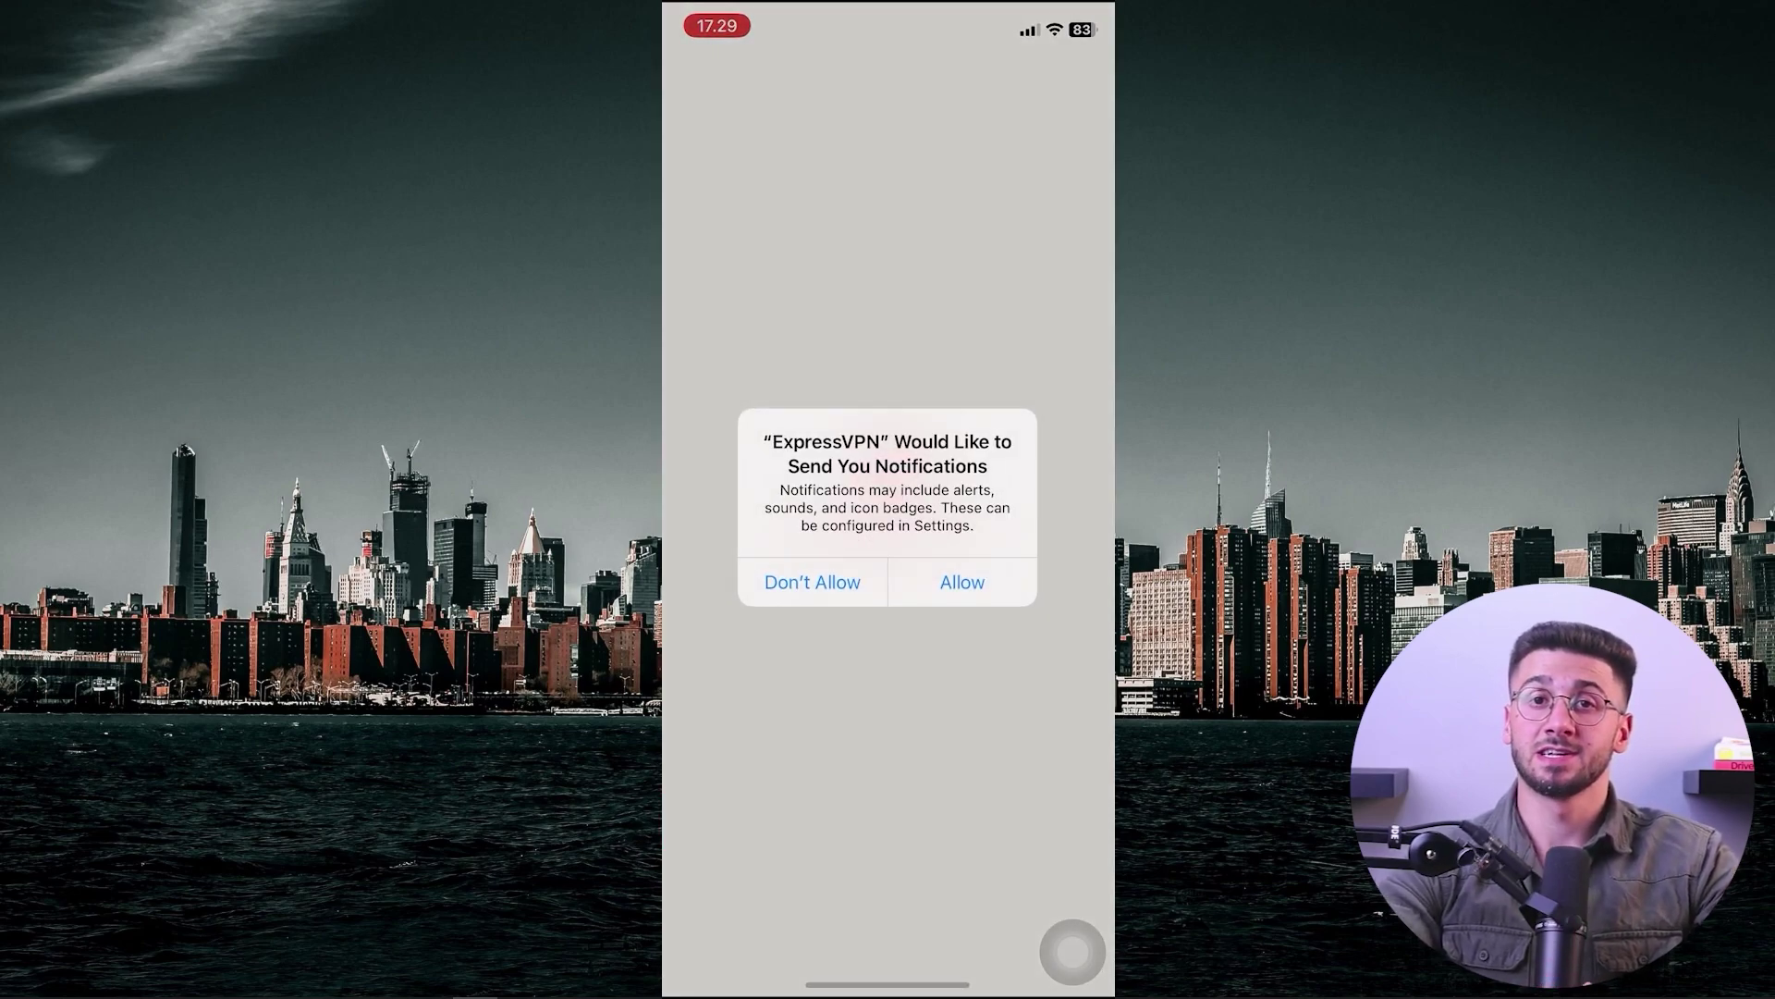
left_click(962, 582)
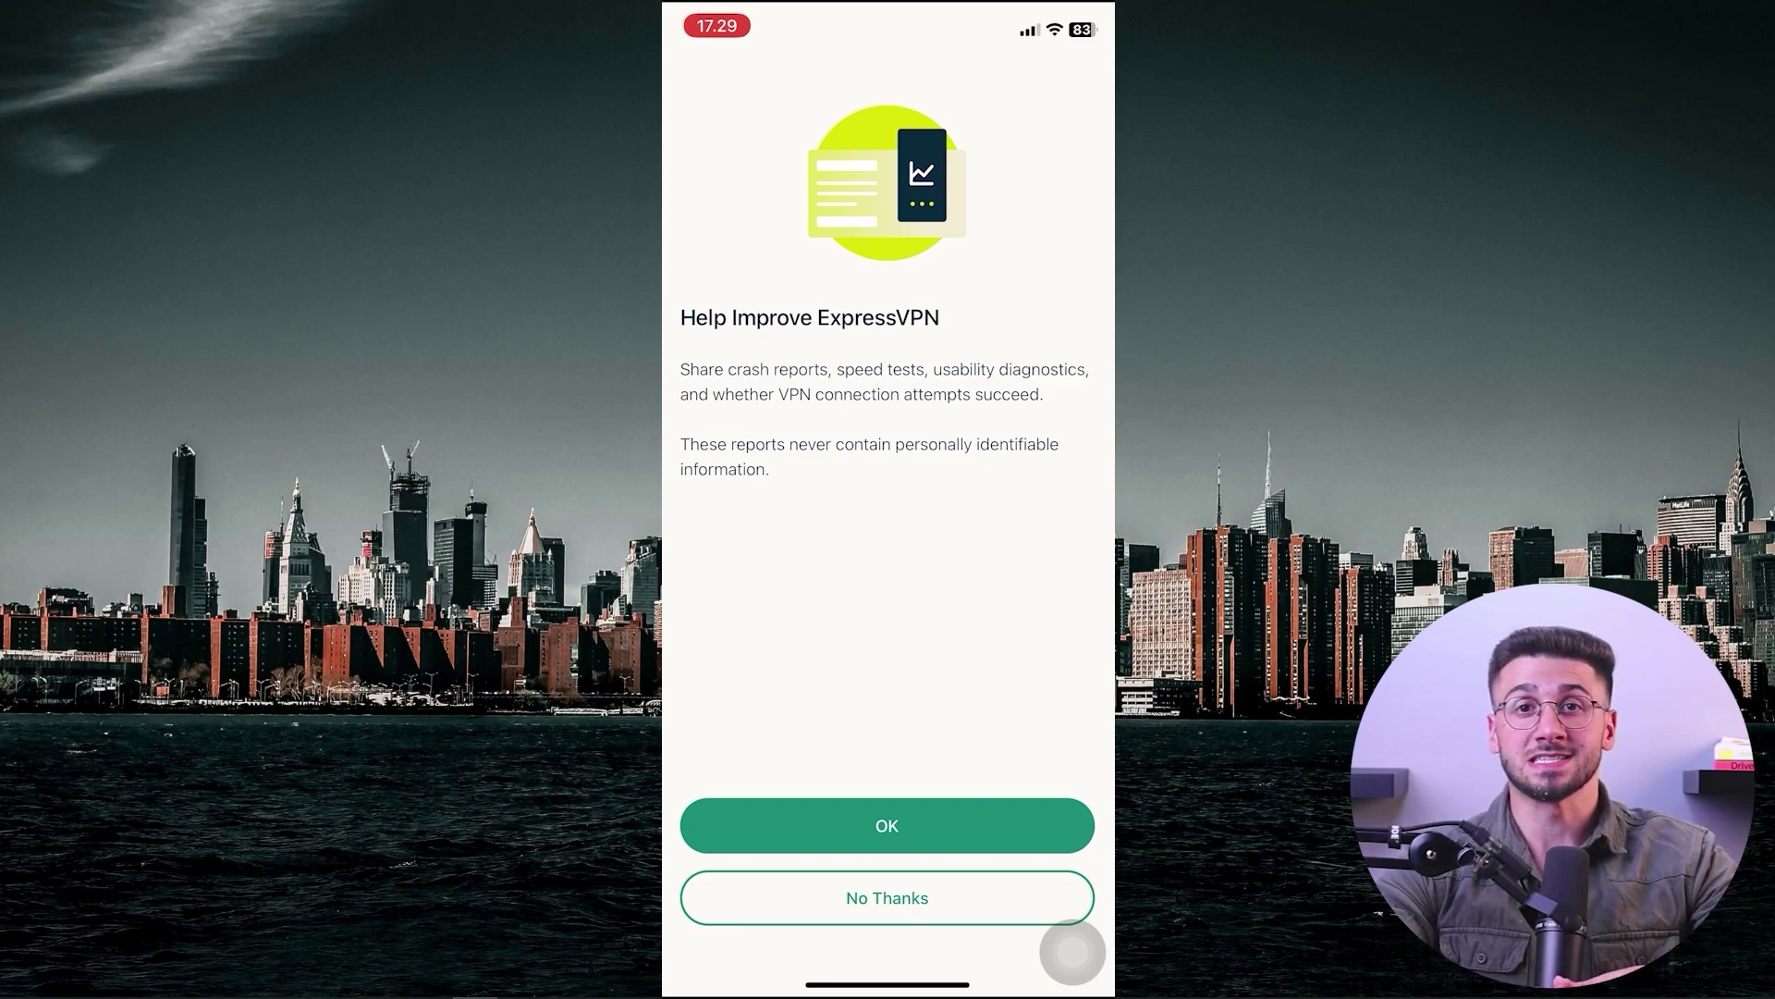
left_click(886, 825)
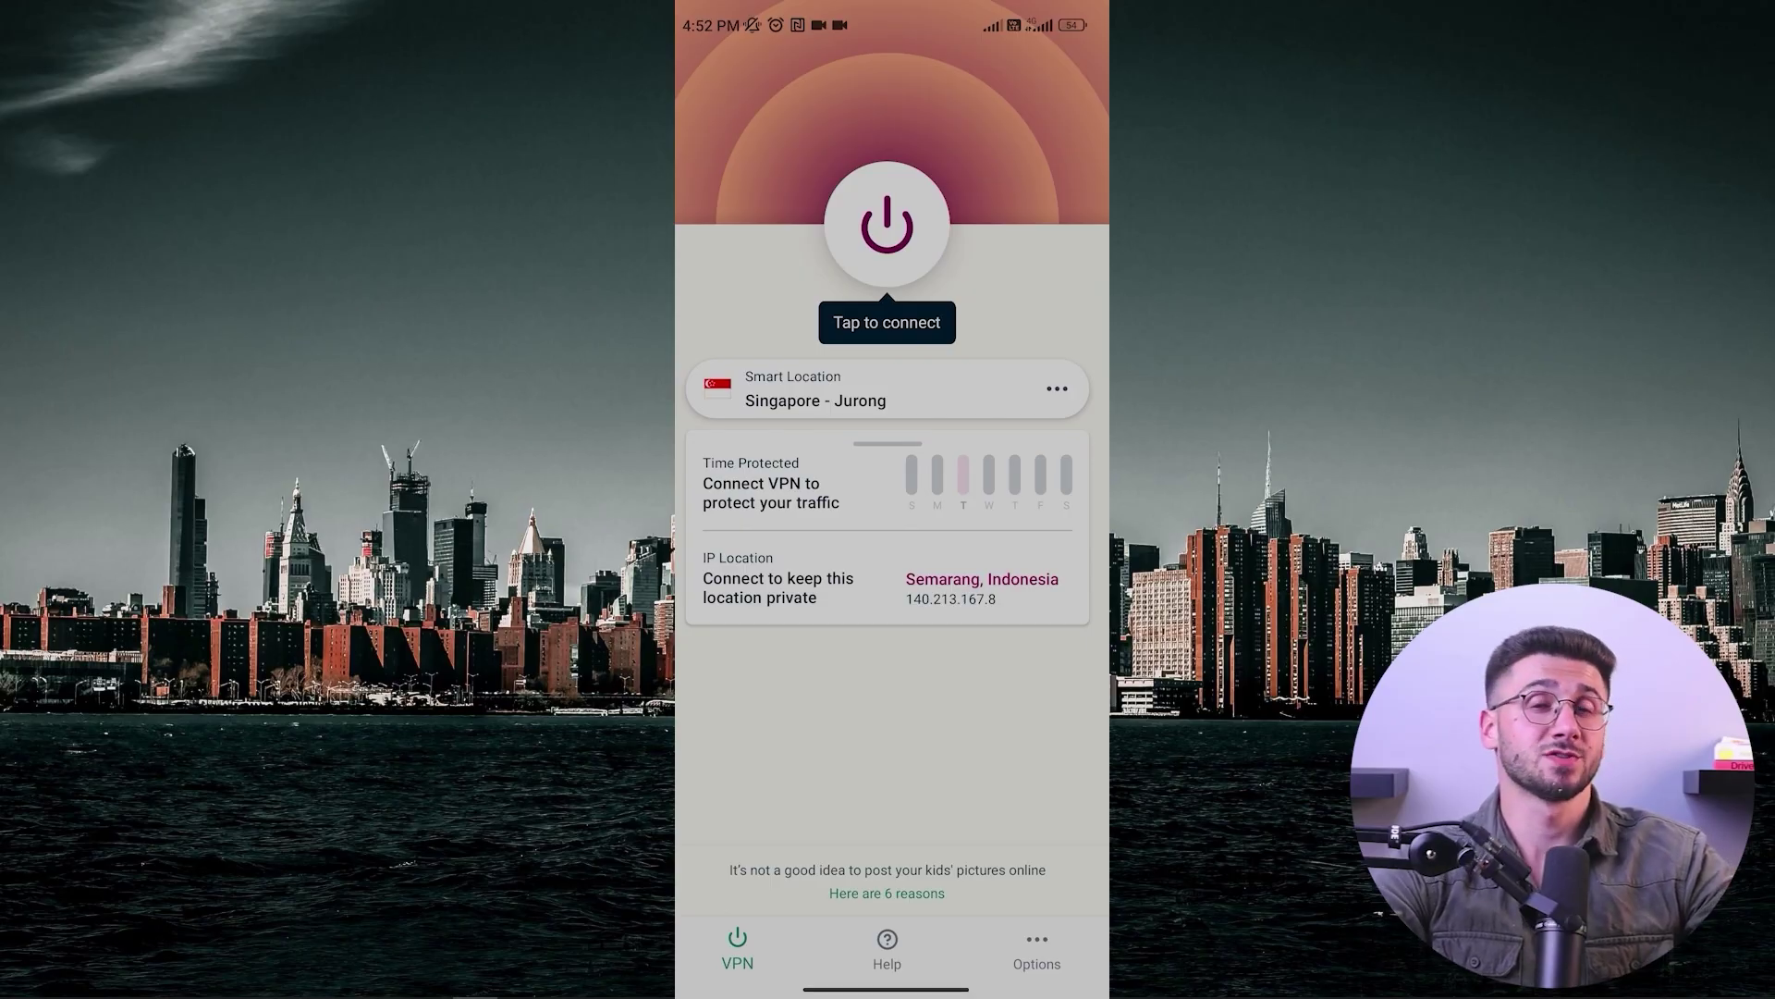
- Connect to USA - Los Angeles - 2 from All Locations and view the VPN protocol settings
left_click(758, 389)
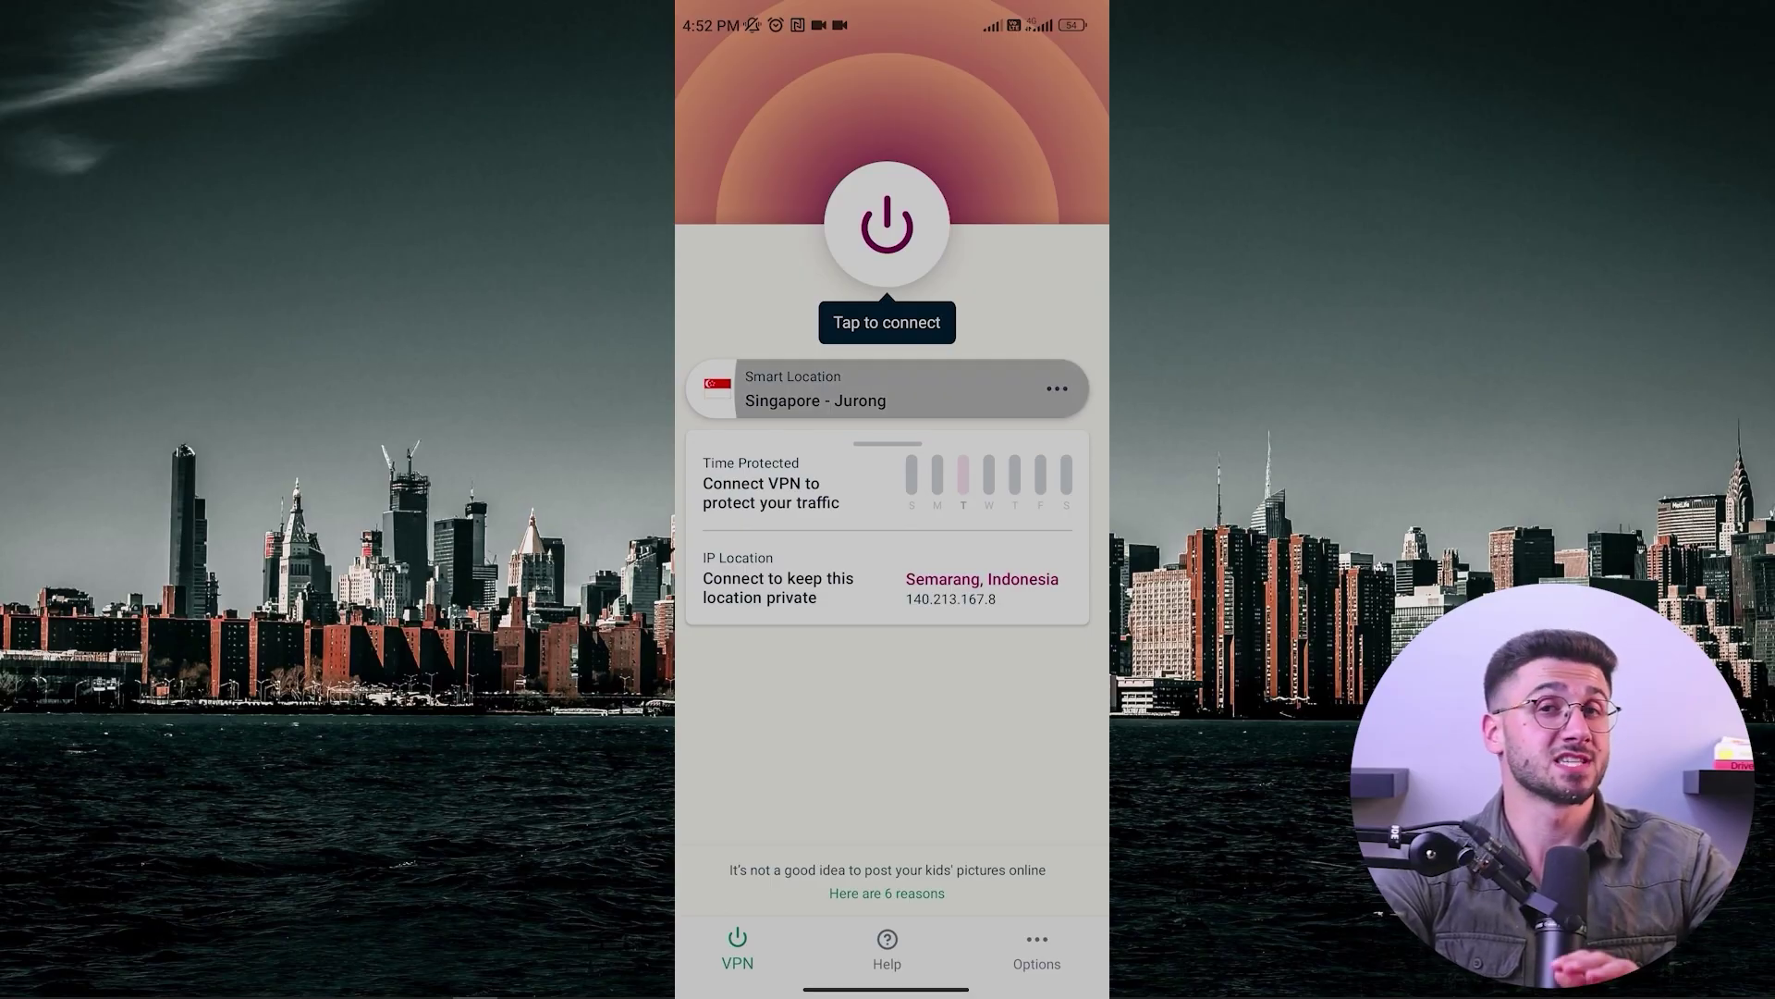
left_click(970, 131)
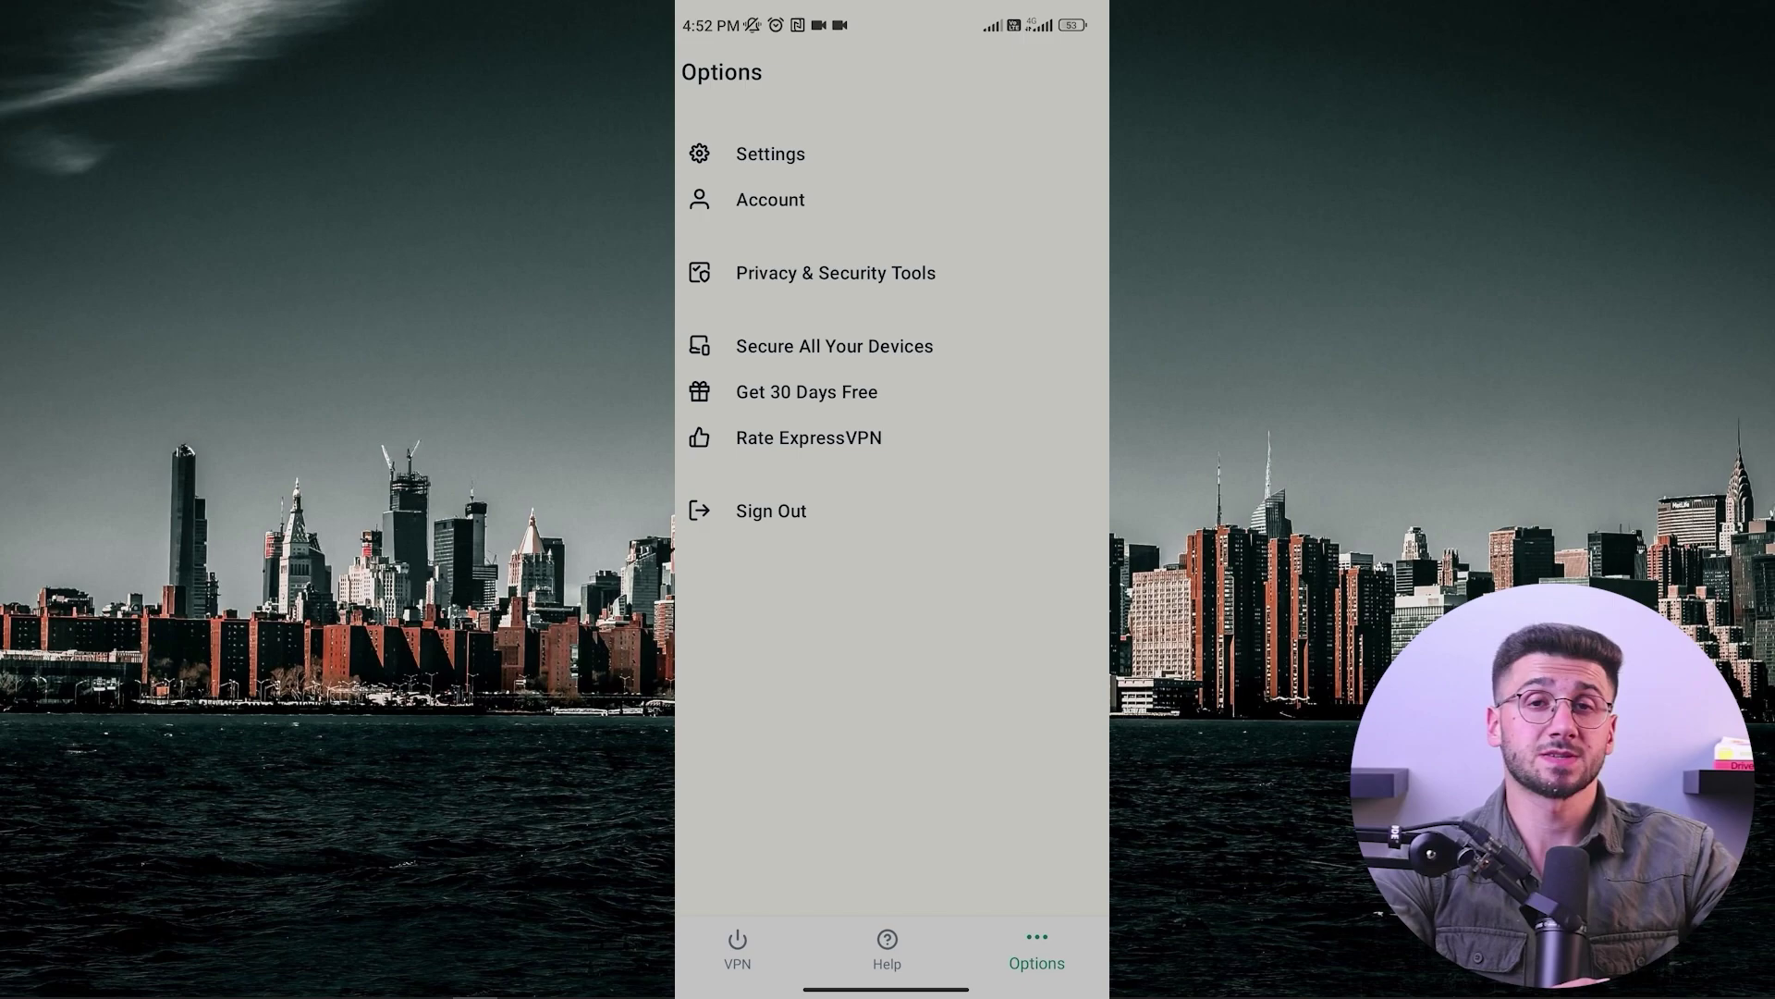
left_click(770, 153)
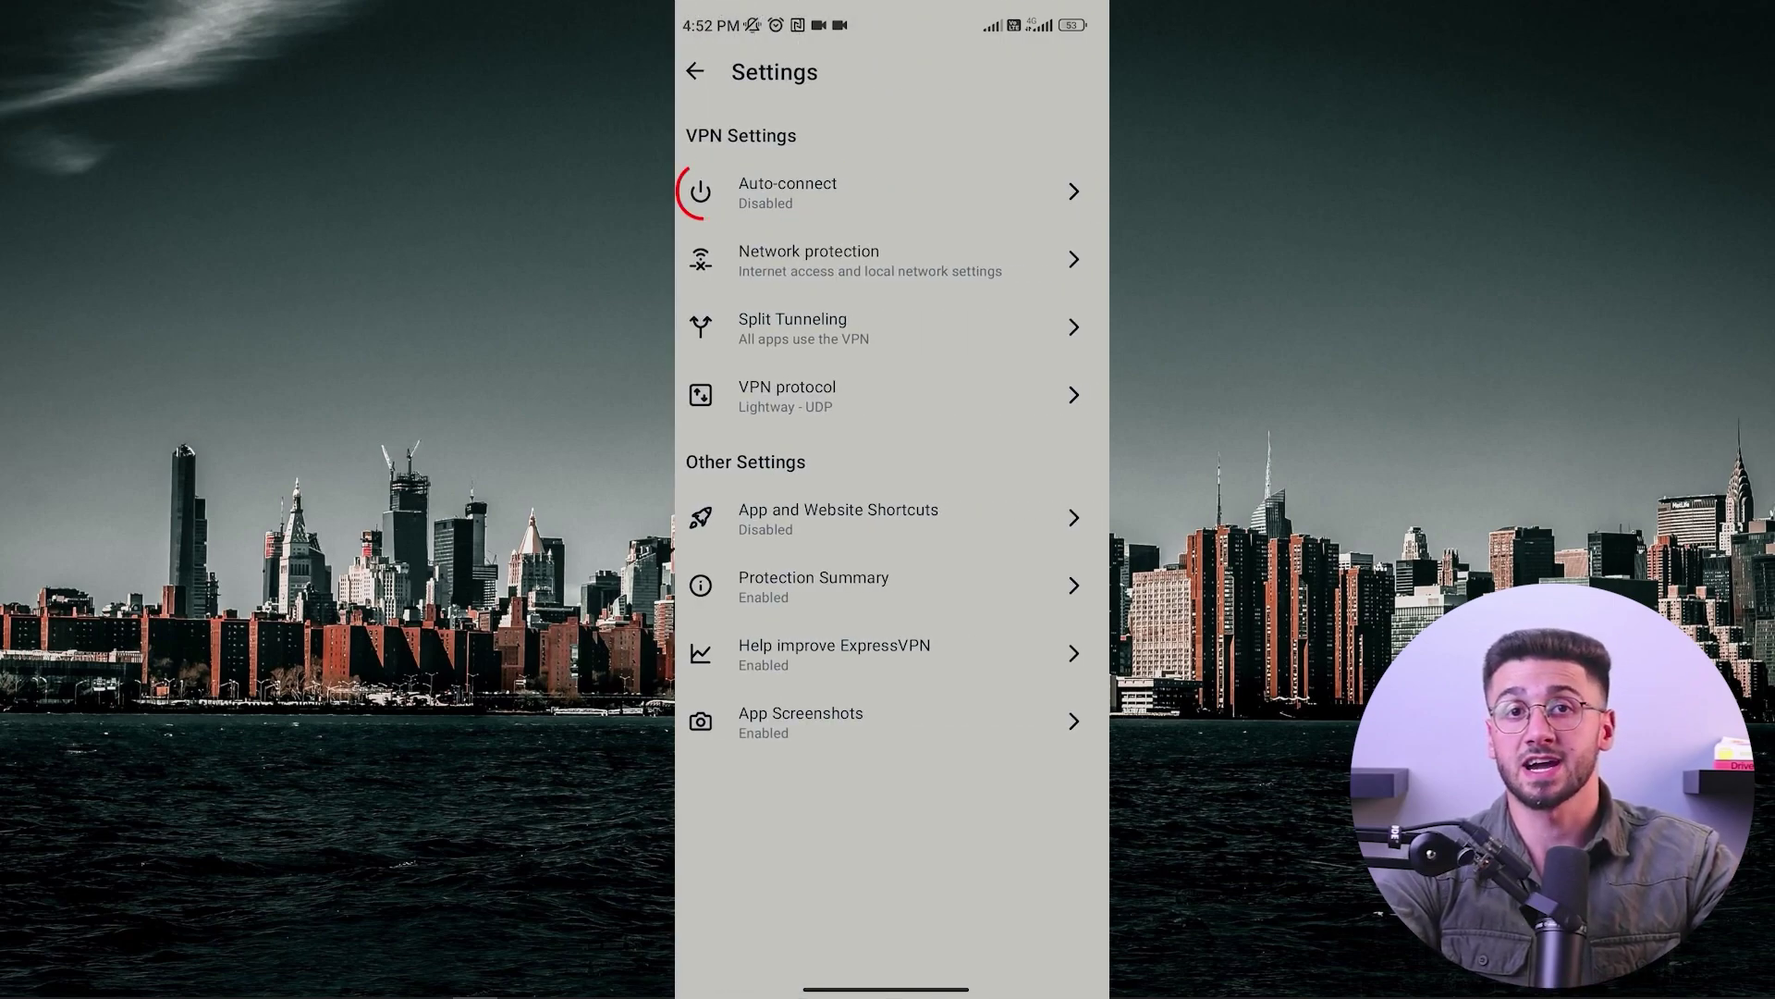
left_click(787, 394)
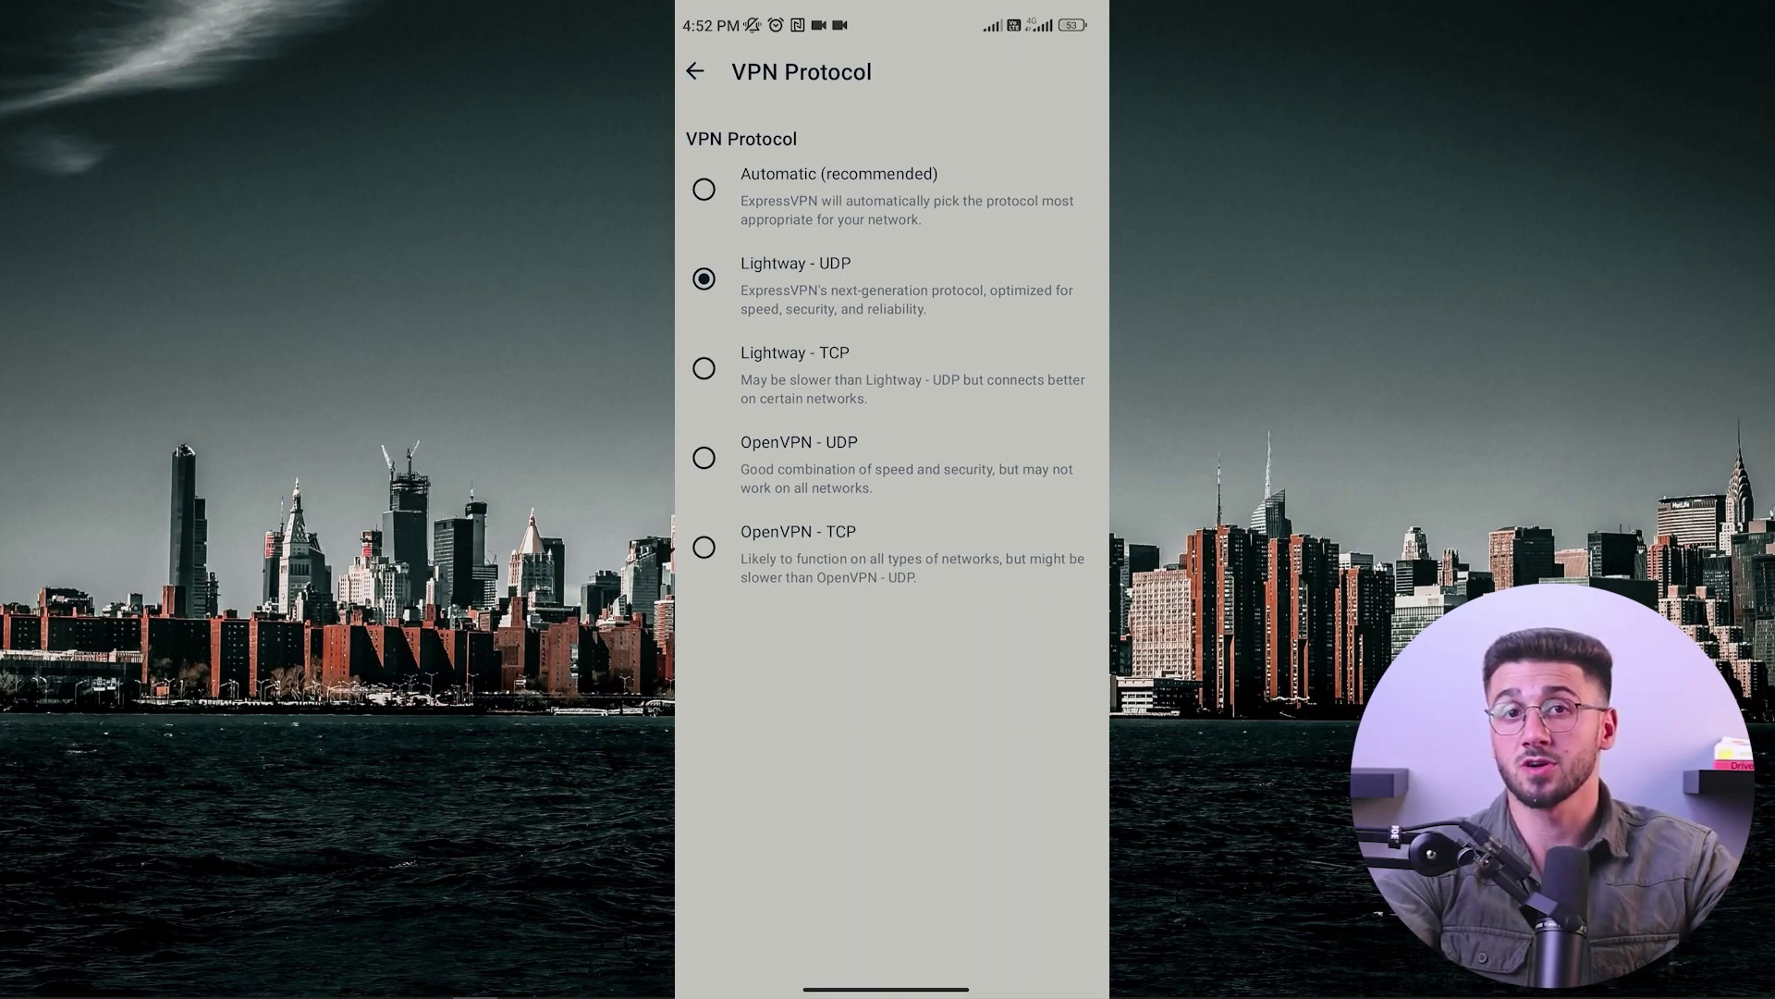
- In Network protection, toggle Block internet off and then back on
left_click(695, 71)
left_click(795, 254)
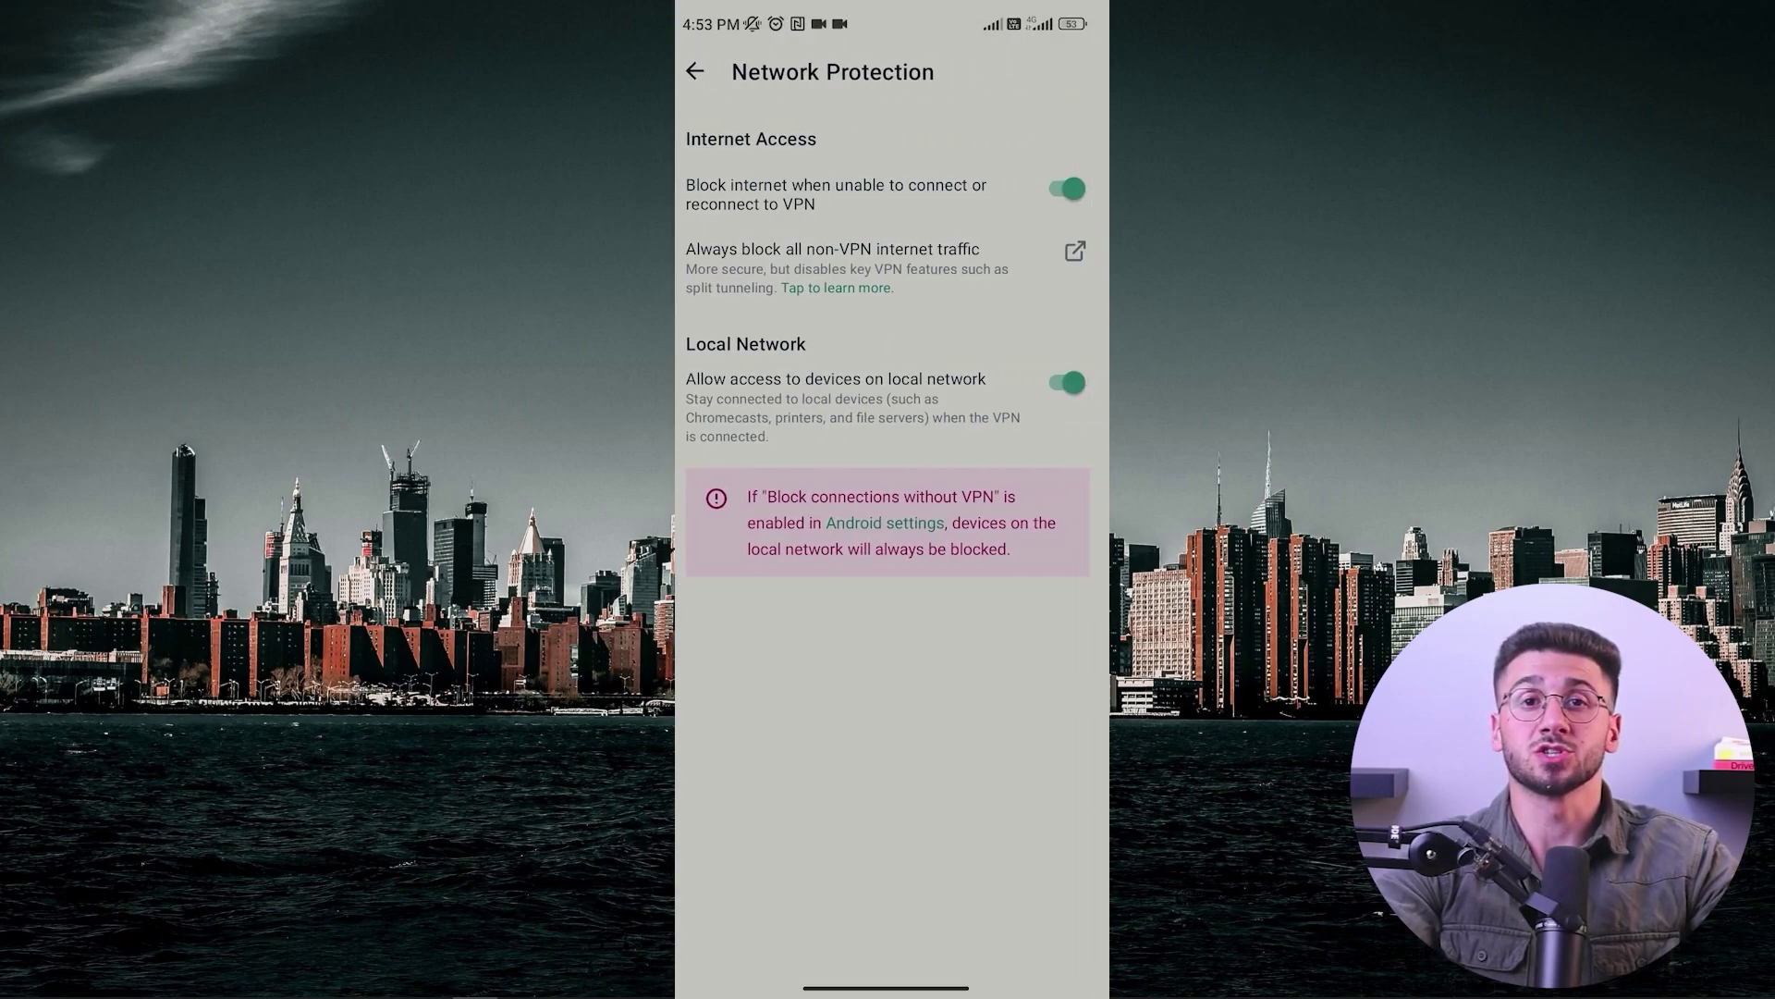
left_click(1067, 189)
left_click(1067, 189)
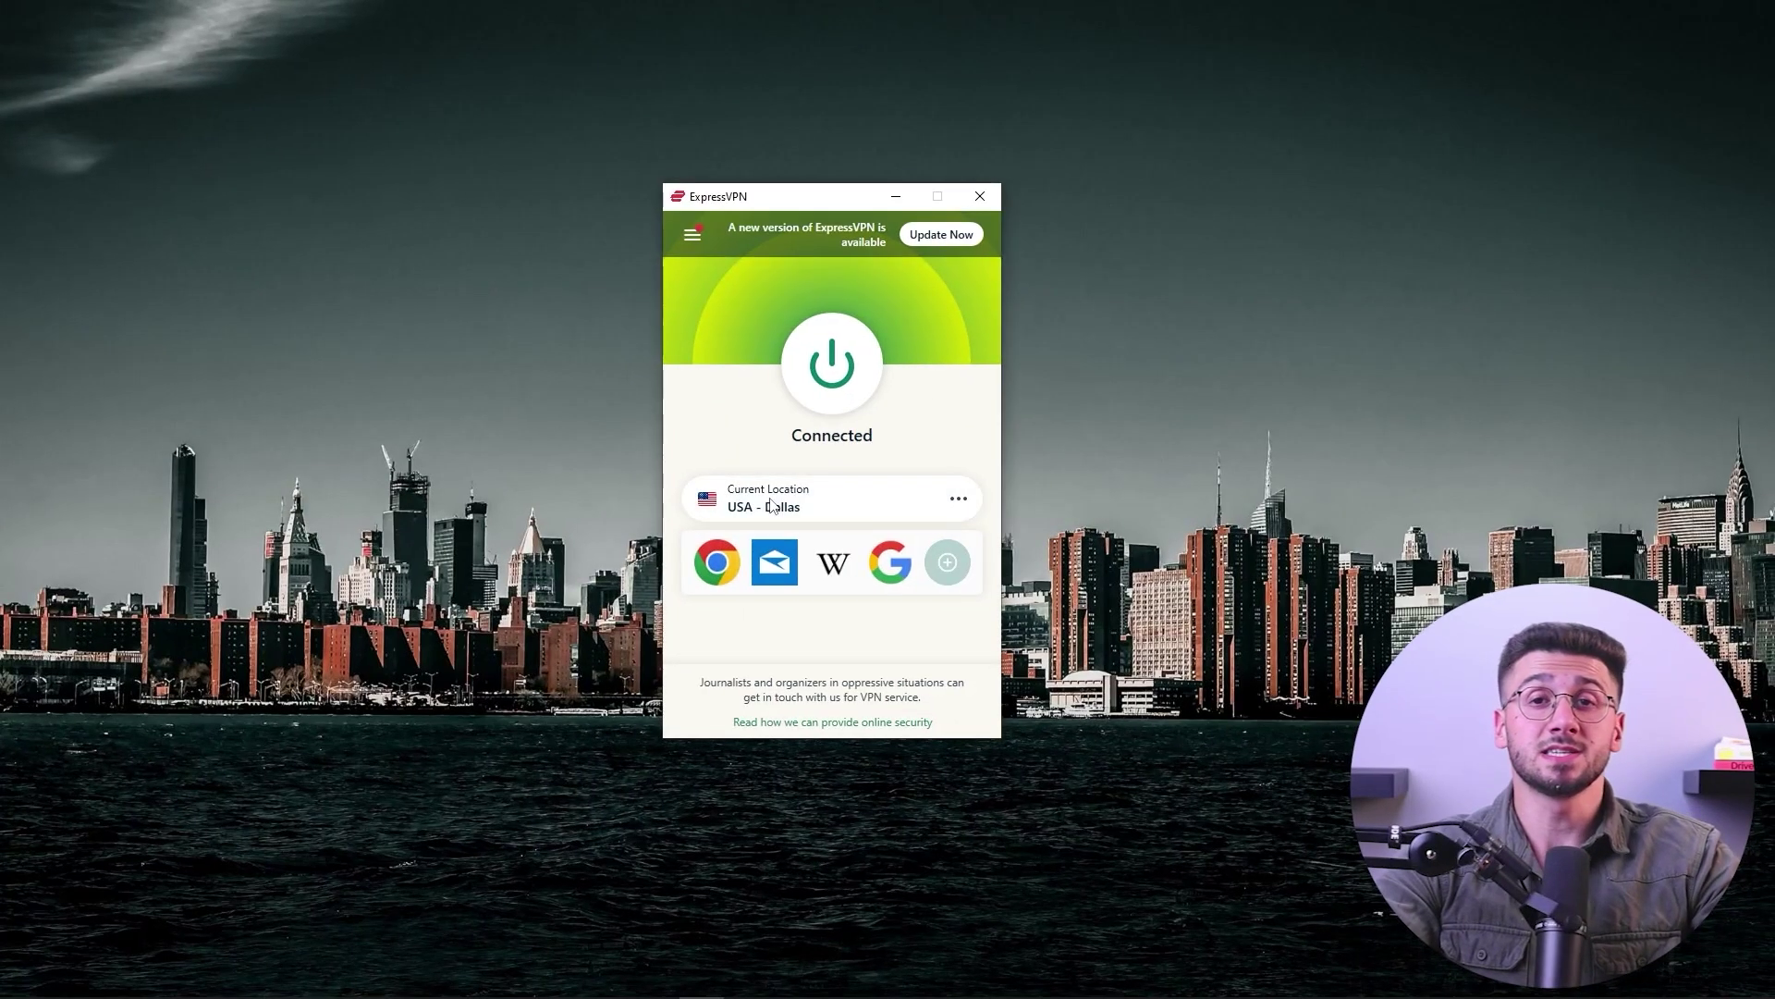
- Pick France - Paris - 1 from VPN Locations in place of USA - Dallas
left_click(772, 504)
scroll(1156, 462, "down", 2)
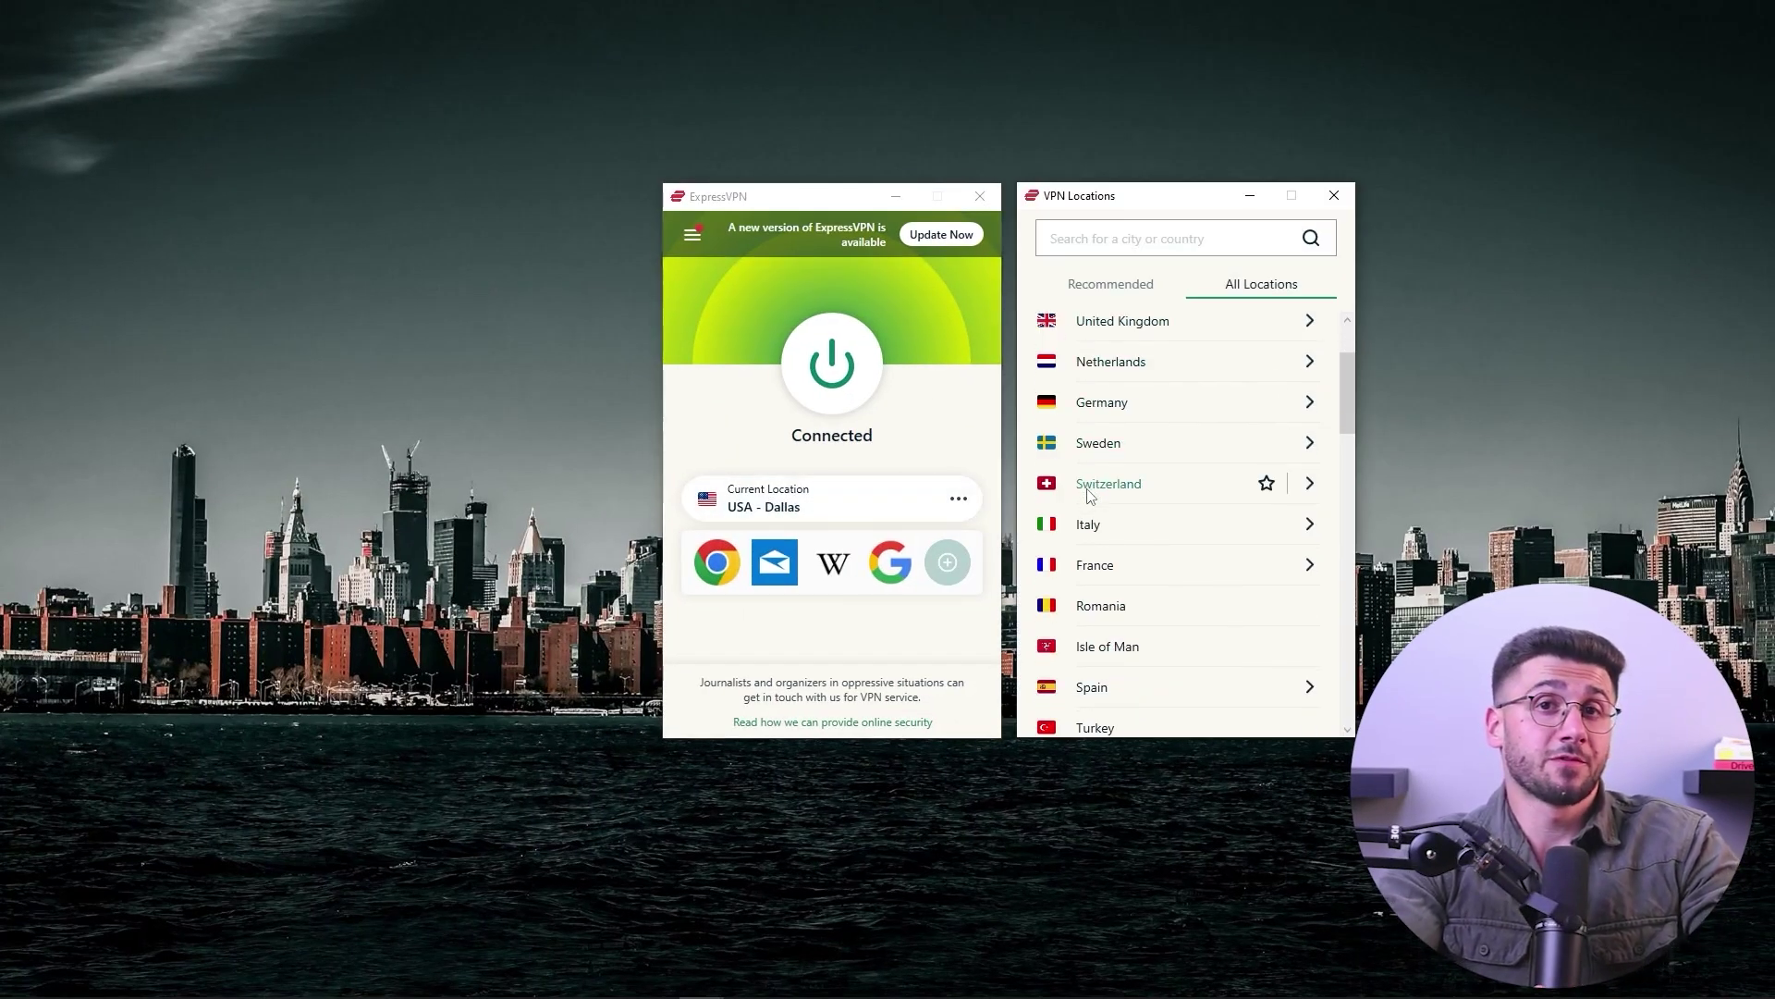
left_click(1095, 566)
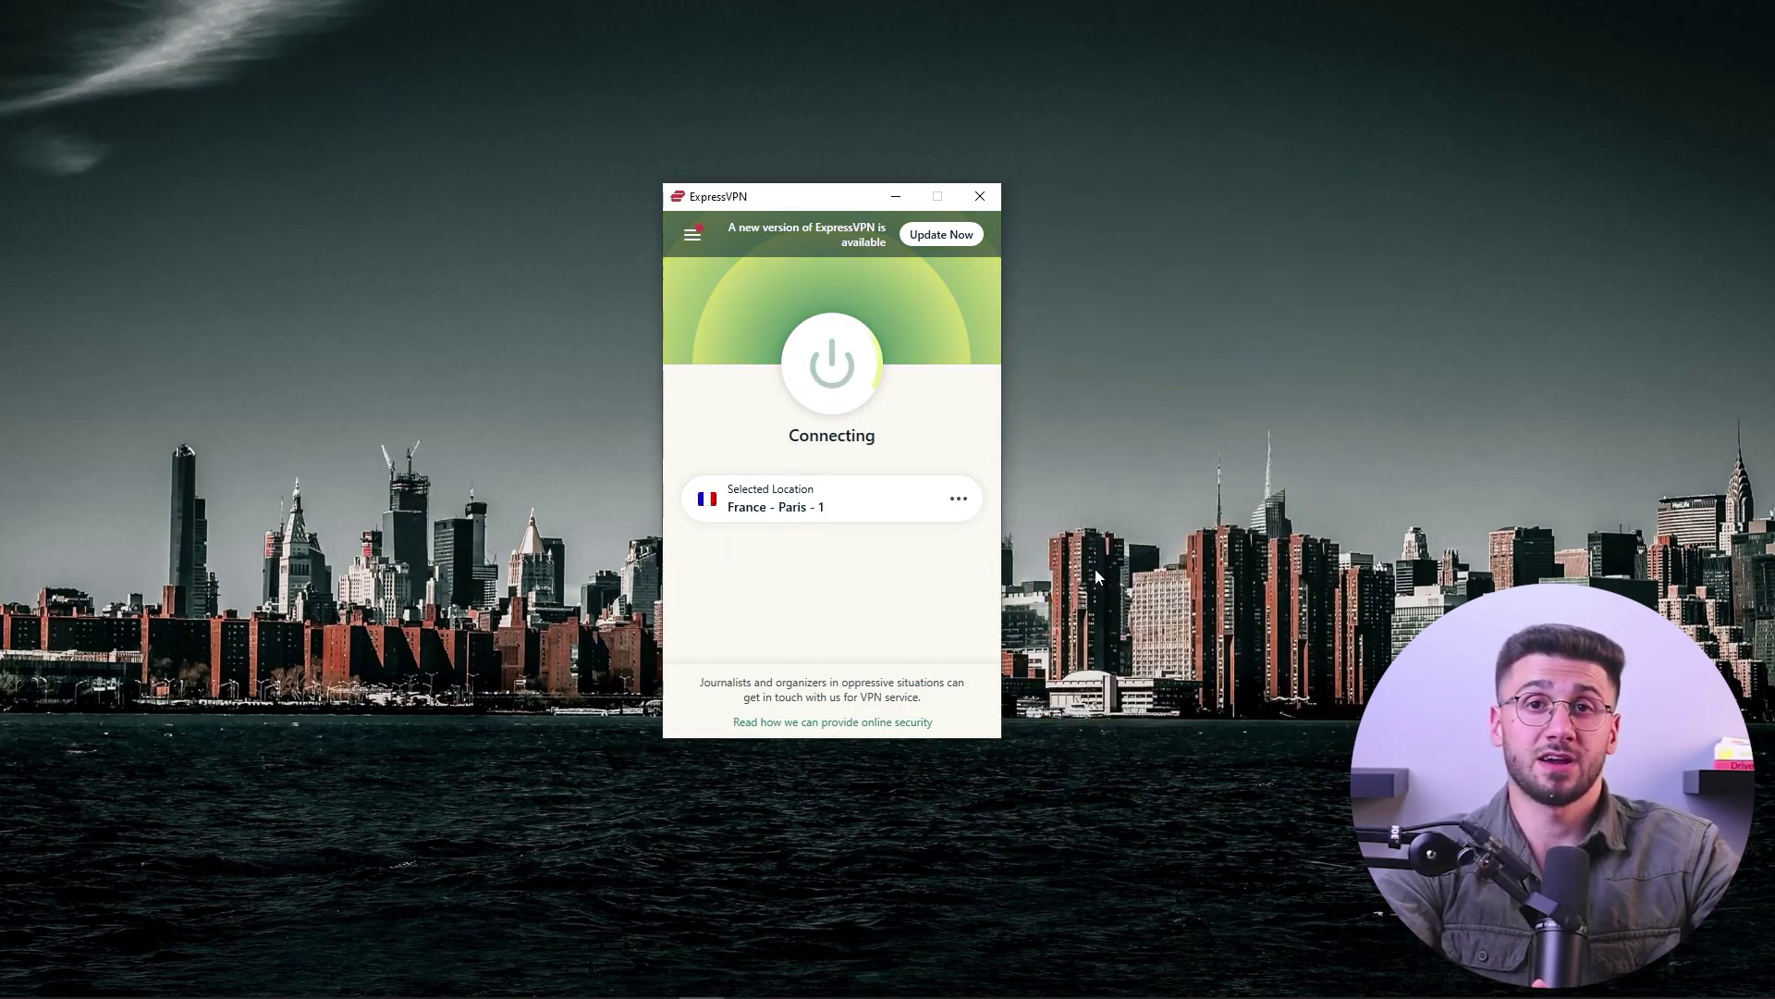